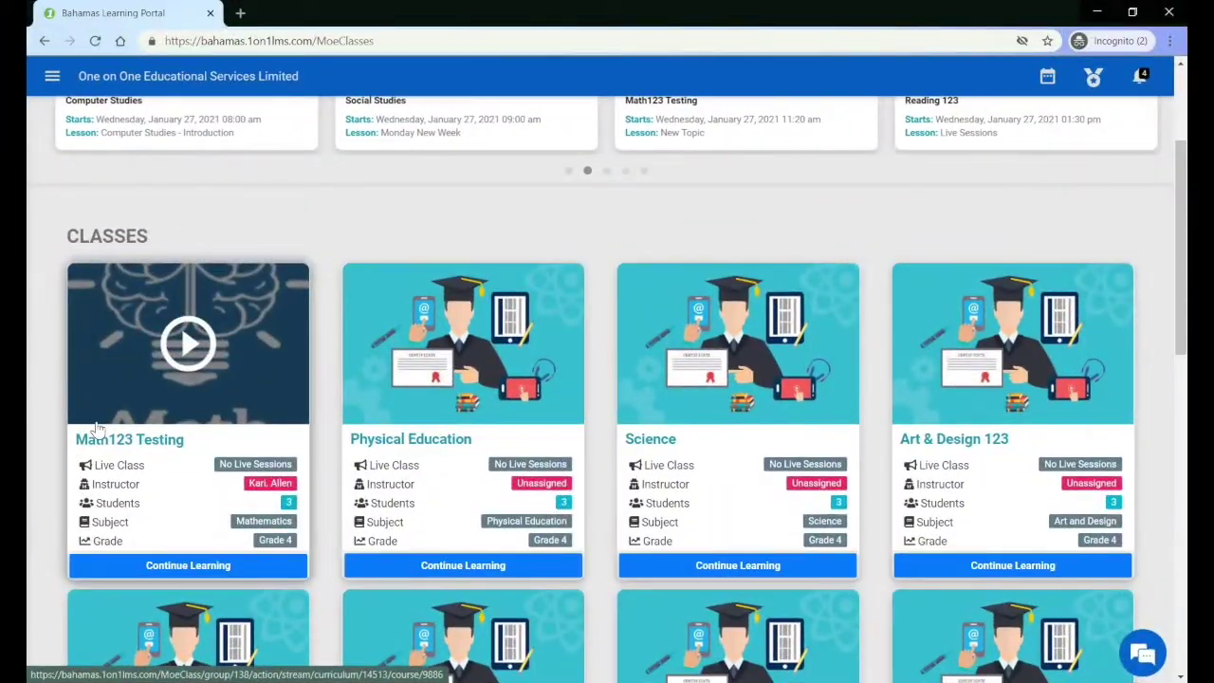
Step: Open the Math123 Testing class from the dashboard and scroll through its sections
{"action": "left_click", "coordinate": [178, 567]}
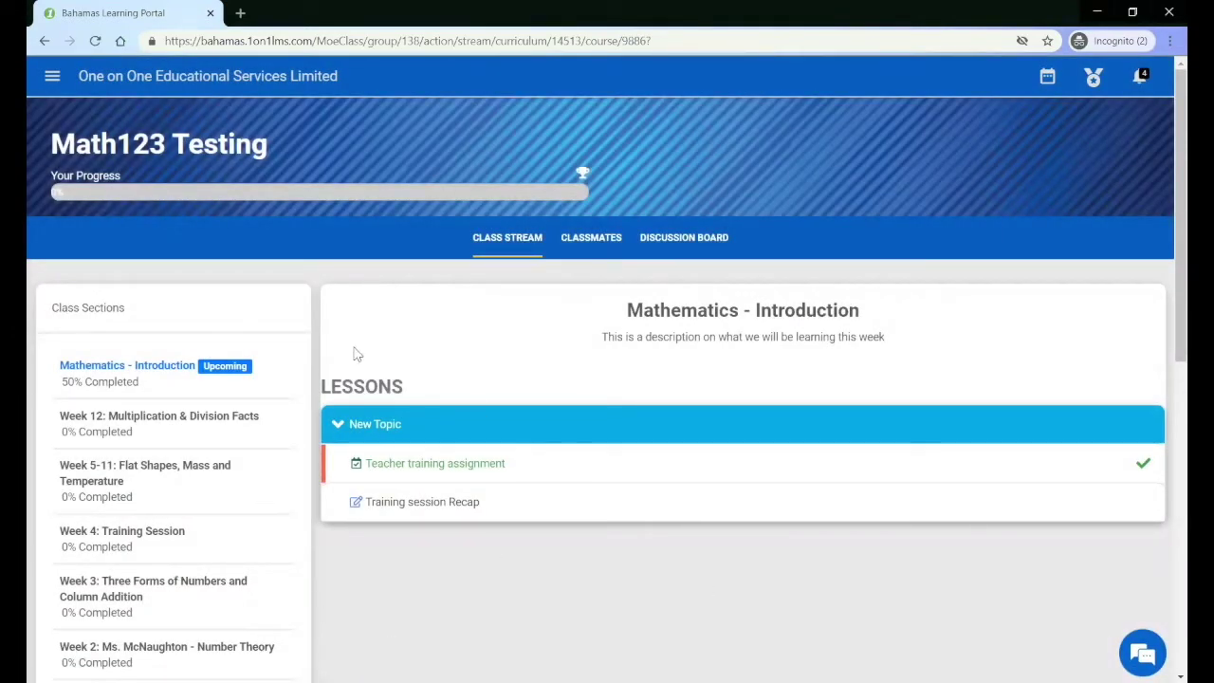
{"action": "scroll", "coordinate": [239, 387], "scroll_direction": "down", "scroll_amount": 1}
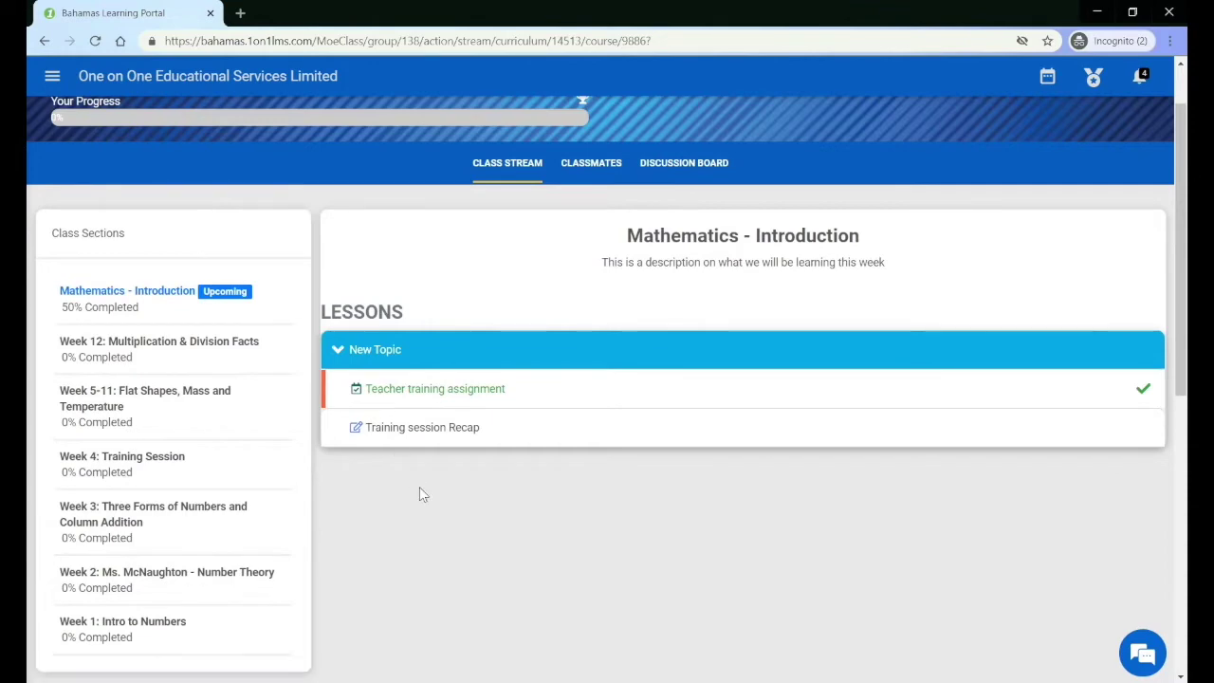
Step: Expand Week 12, Week 5-11, then Week 4: Training Session, and open its Powerpoint File lesson
{"action": "left_click", "coordinate": [194, 347]}
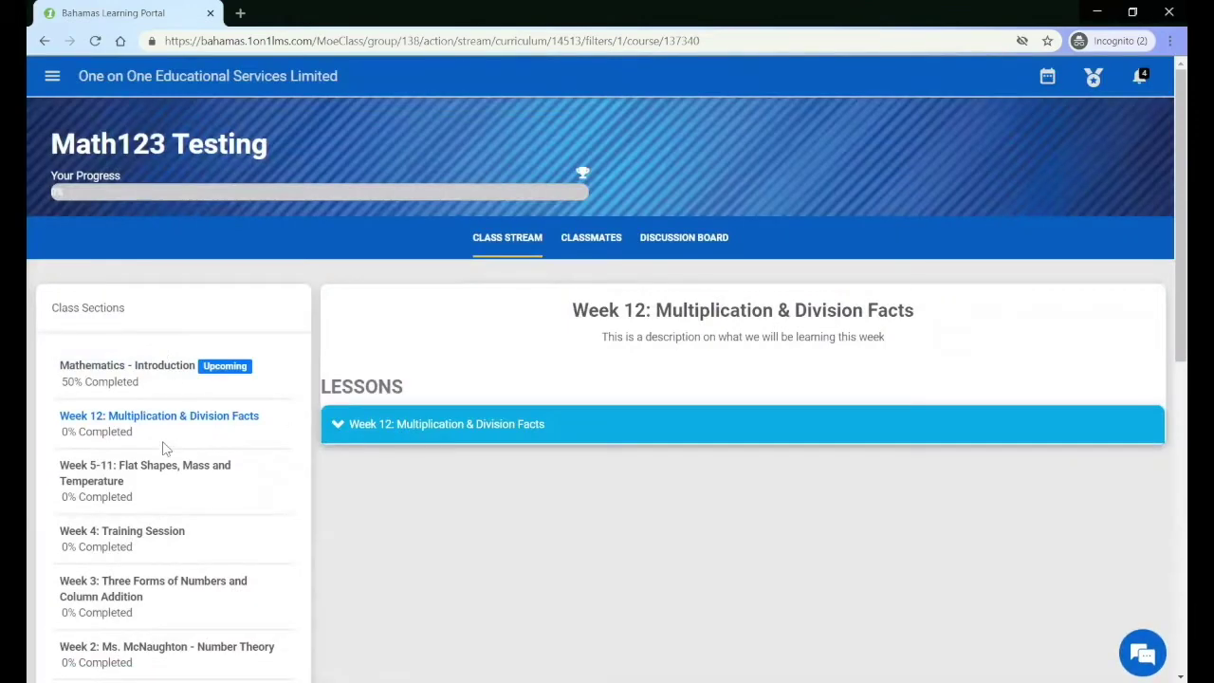
{"action": "left_click", "coordinate": [161, 471]}
{"action": "scroll", "coordinate": [425, 533], "scroll_direction": "down", "scroll_amount": 2}
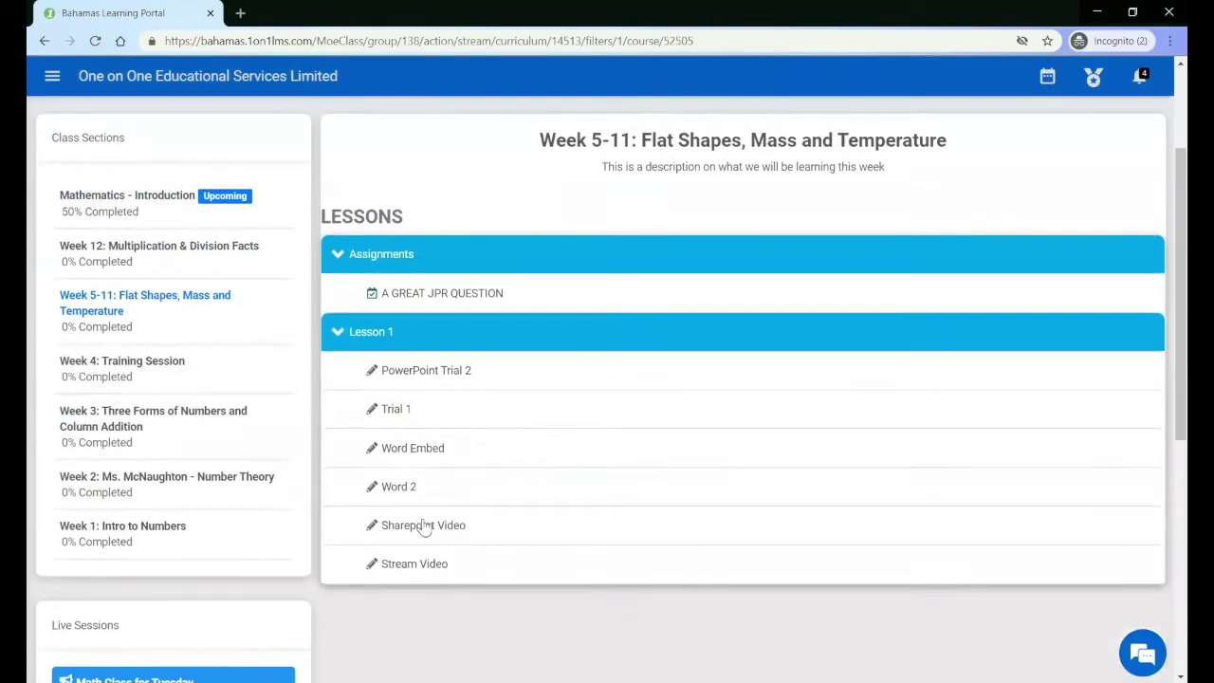
{"action": "scroll", "coordinate": [425, 531], "scroll_direction": "down", "scroll_amount": 1}
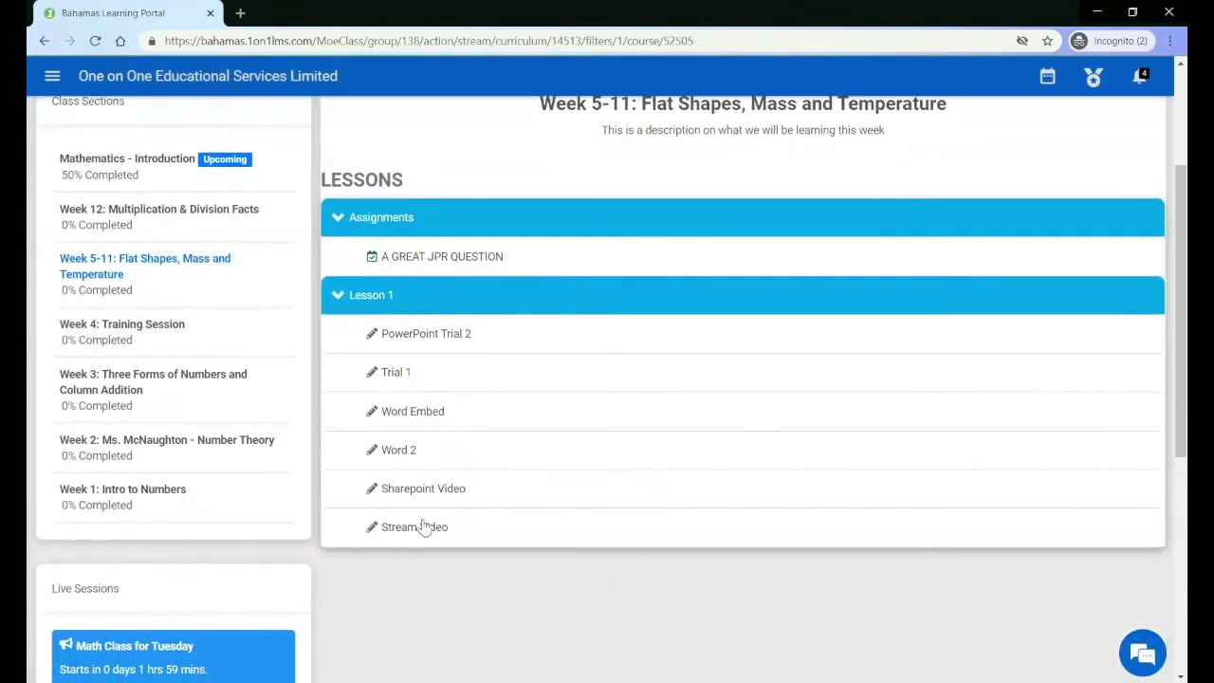
{"action": "left_click", "coordinate": [149, 334]}
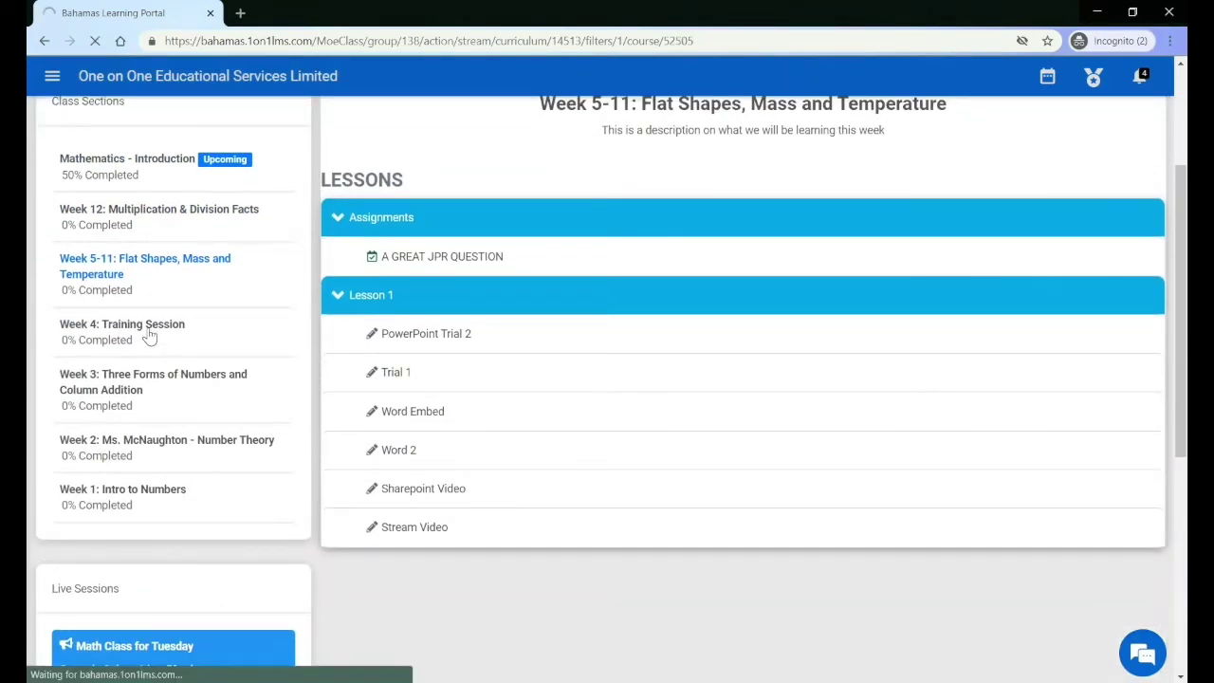
{"action": "scroll", "coordinate": [446, 462], "scroll_direction": "down", "scroll_amount": 5}
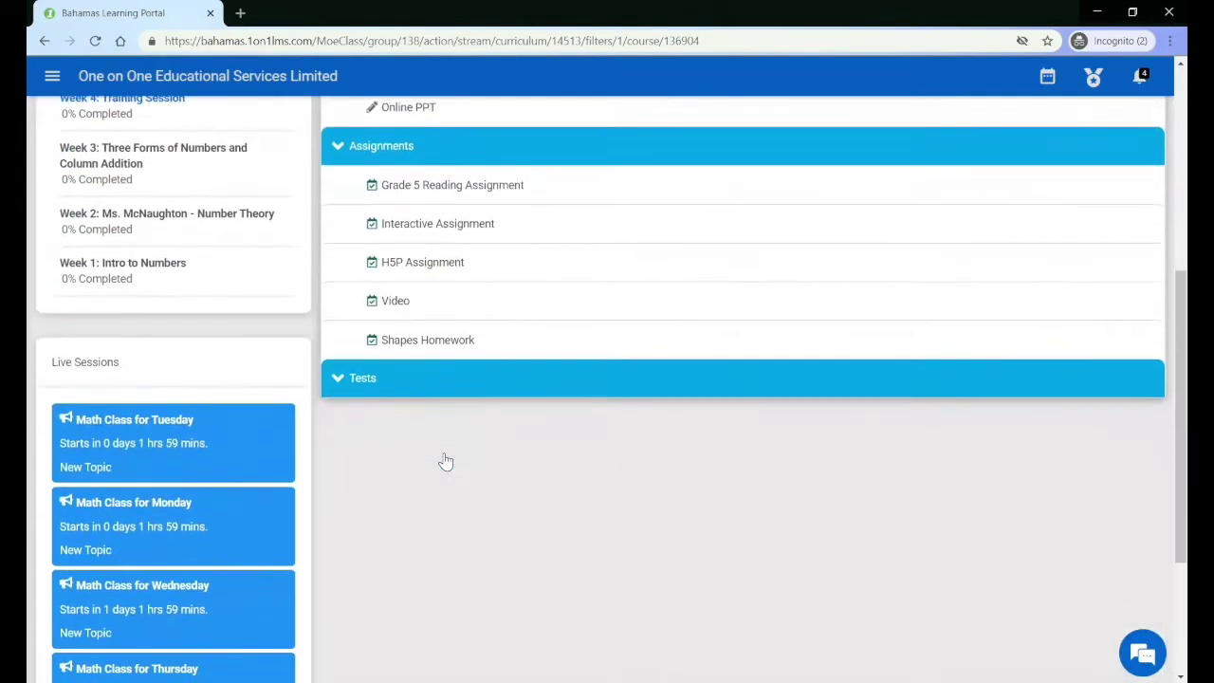
{"action": "scroll", "coordinate": [446, 461], "scroll_direction": "up", "scroll_amount": 3}
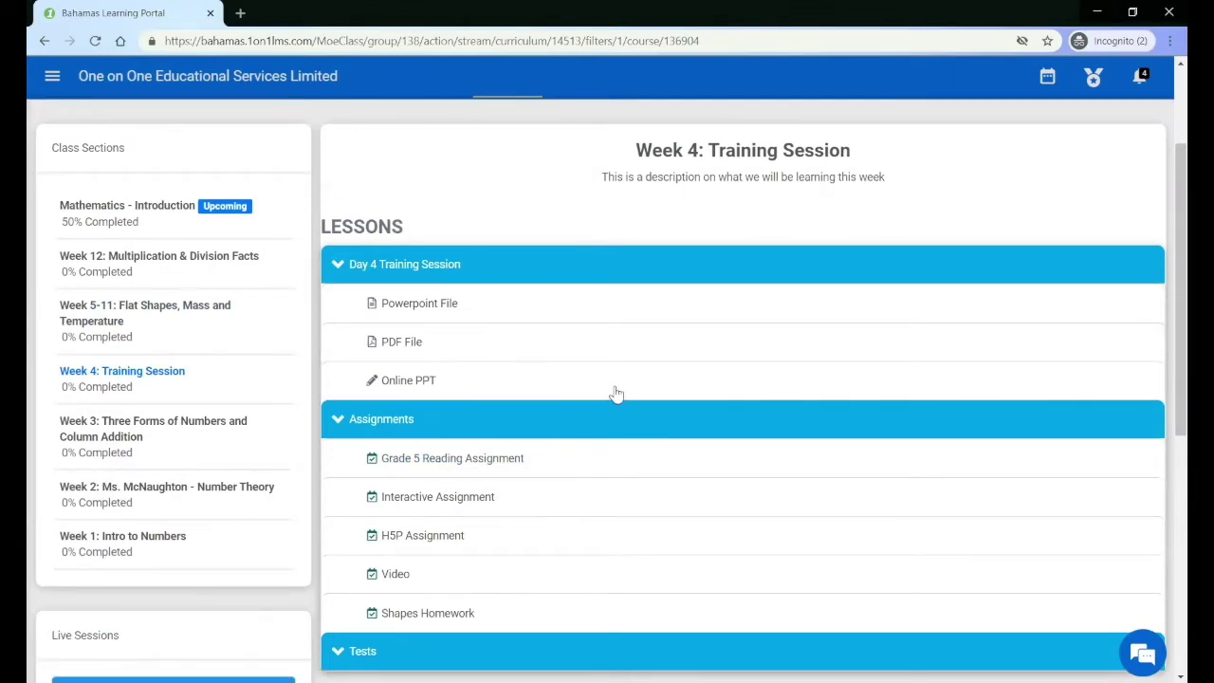
{"action": "scroll", "coordinate": [616, 393], "scroll_direction": "up", "scroll_amount": 2}
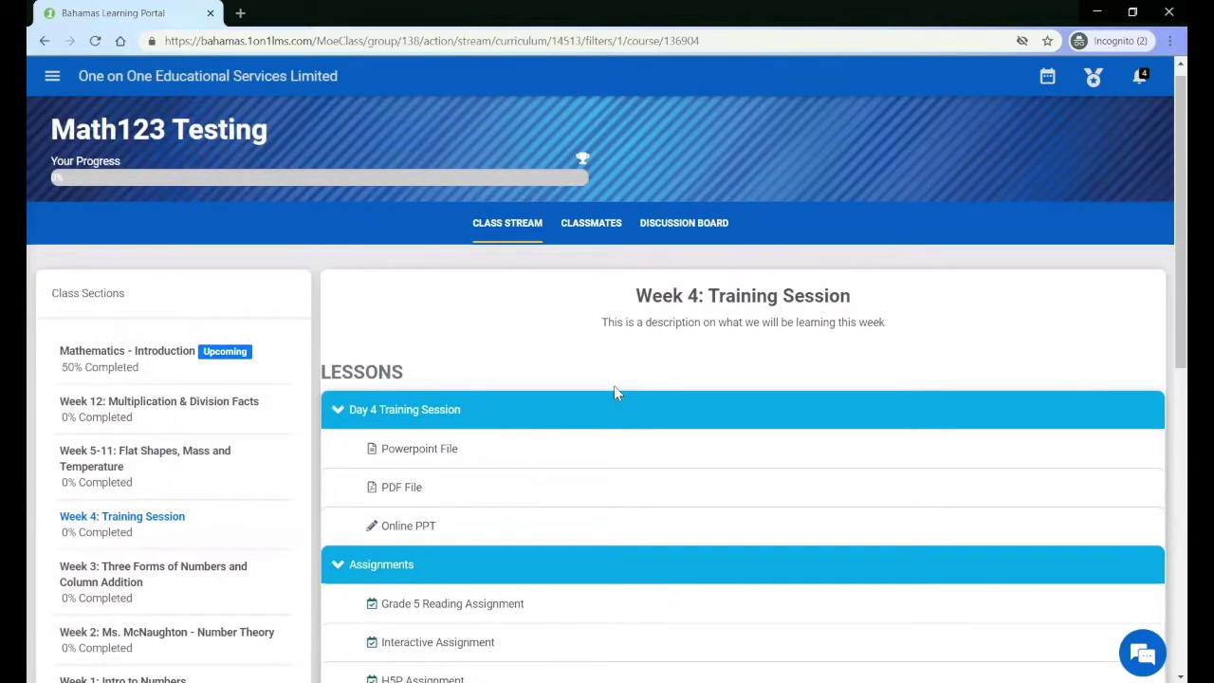
{"action": "left_click", "coordinate": [435, 455]}
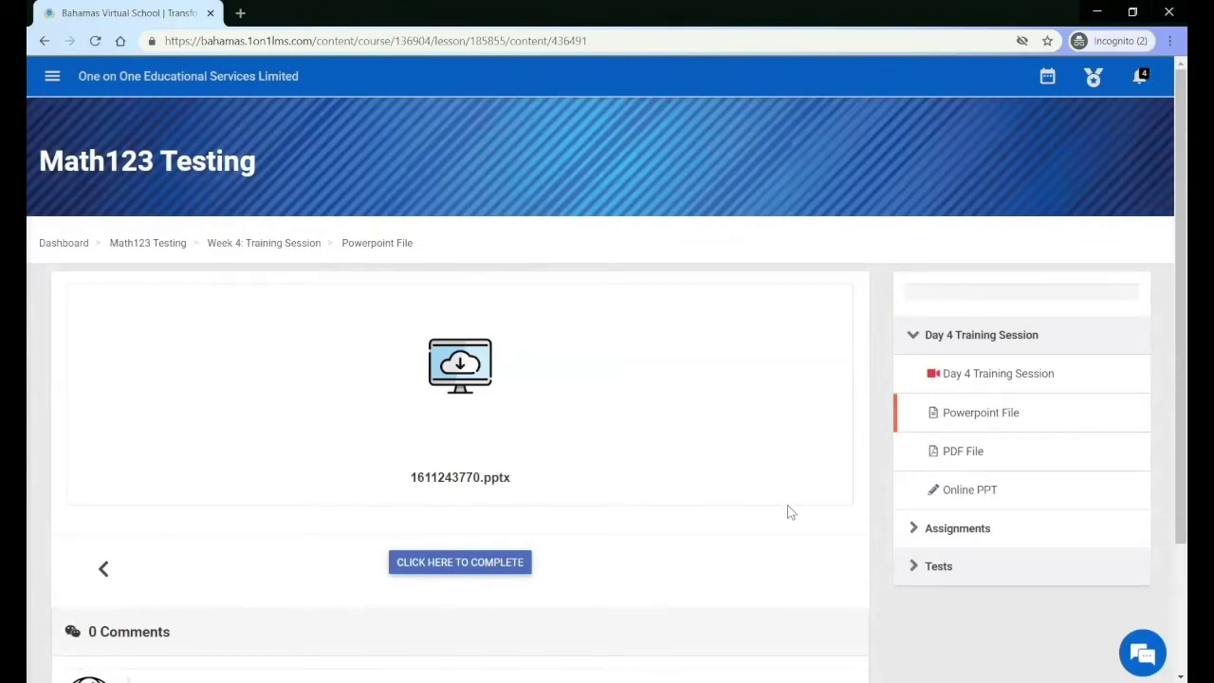
Step: Start downloading the 1611243770.pptx attachment, then dismiss the Save As dialog
{"action": "scroll", "coordinate": [787, 507], "scroll_direction": "down", "scroll_amount": 1}
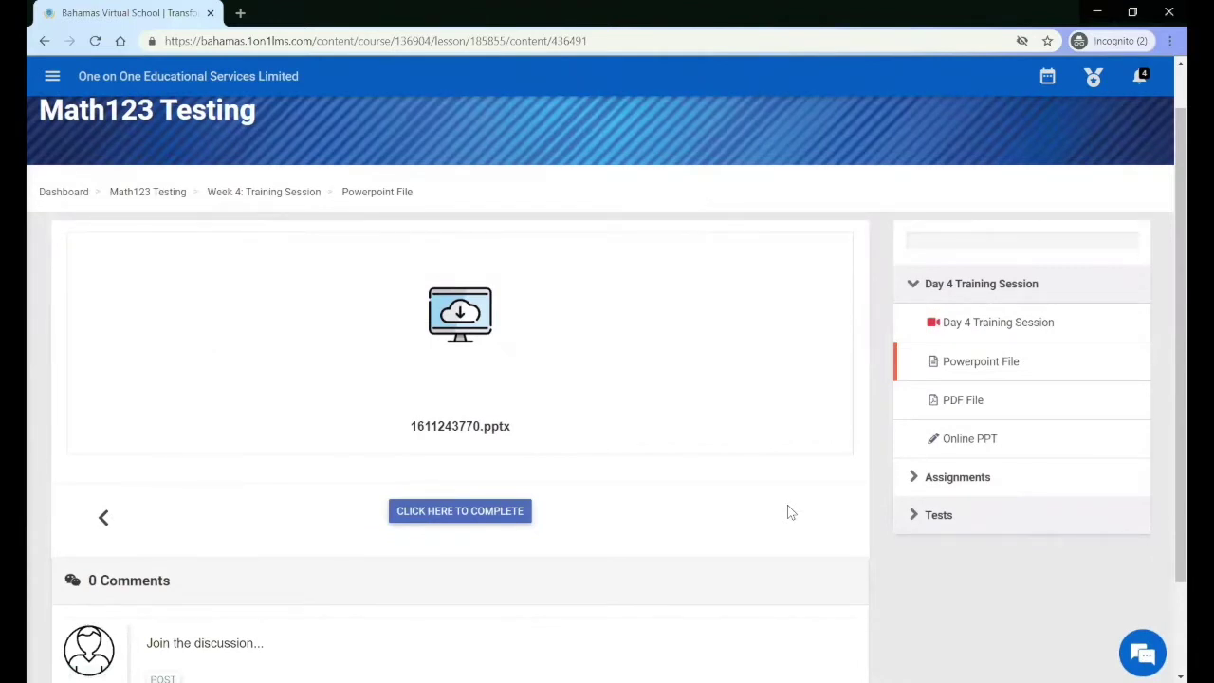
{"action": "left_click", "coordinate": [467, 319]}
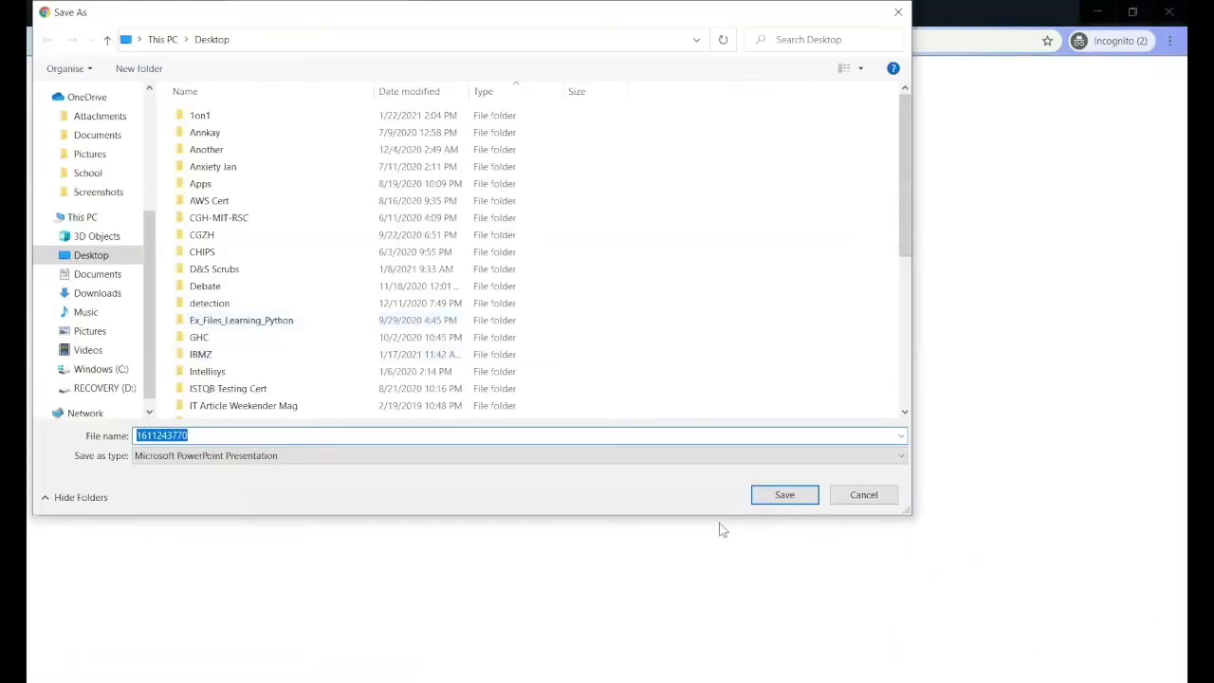
{"action": "left_click", "coordinate": [863, 495]}
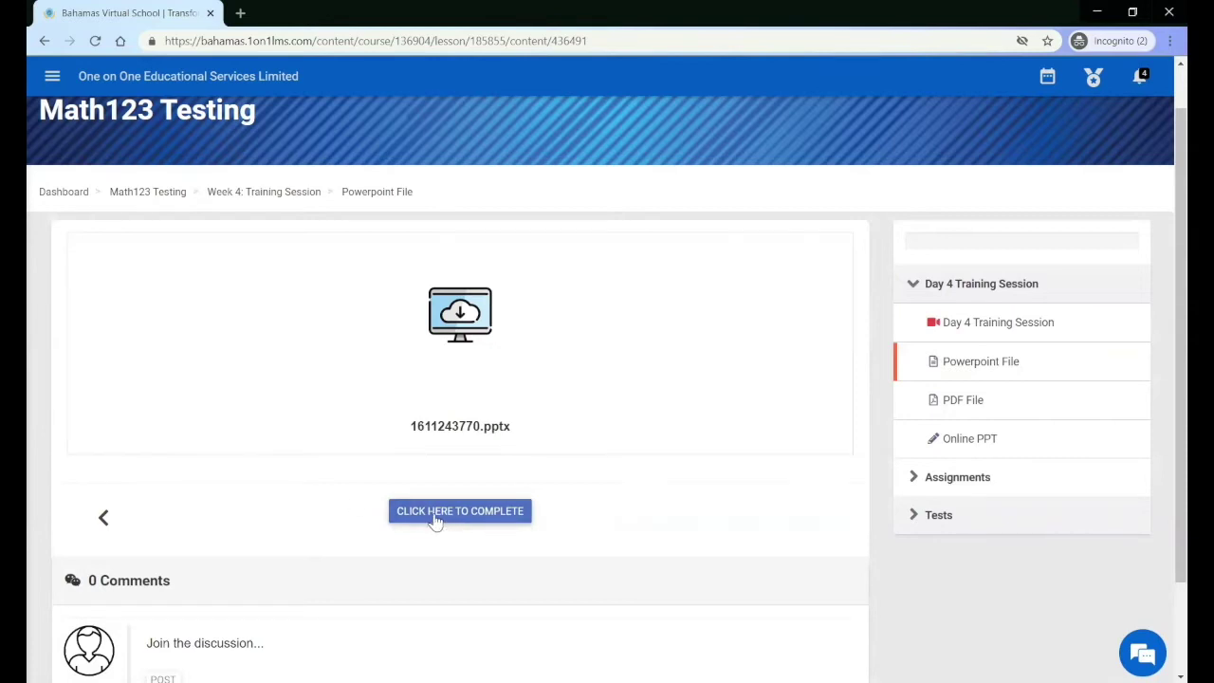
Step: Mark the Powerpoint File lesson complete and let the PDF File countdown finish for 100 points
{"action": "left_click", "coordinate": [504, 521]}
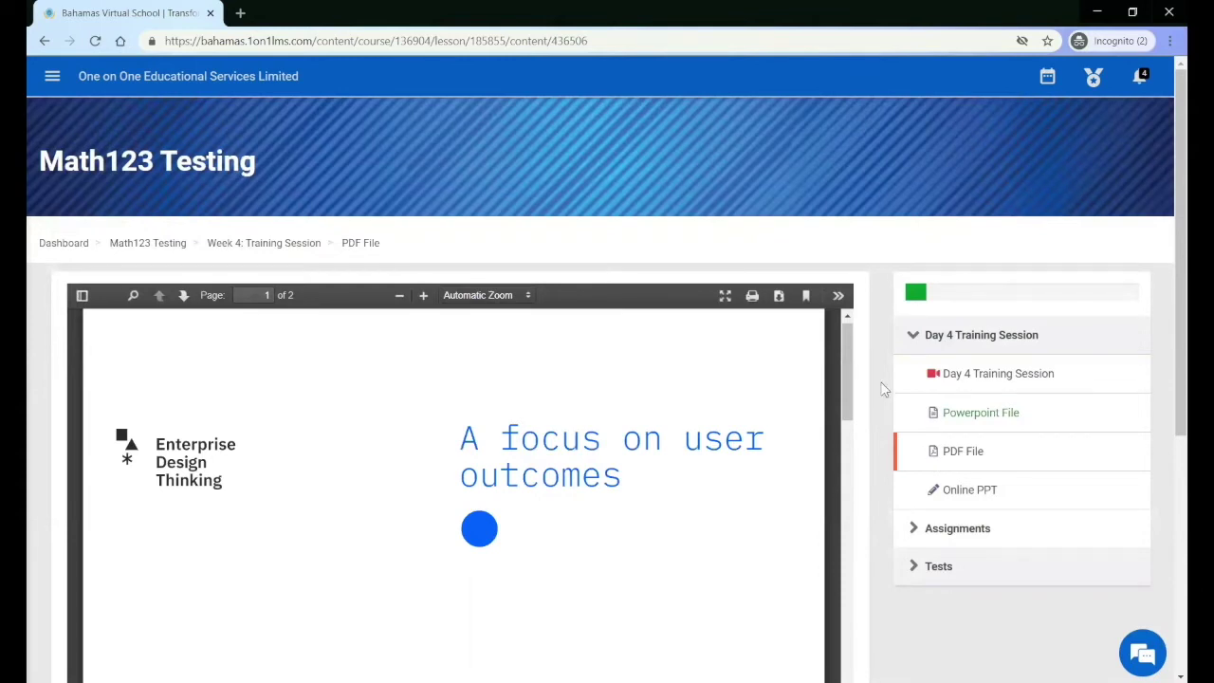
{"action": "scroll", "coordinate": [882, 389], "scroll_direction": "down", "scroll_amount": 2}
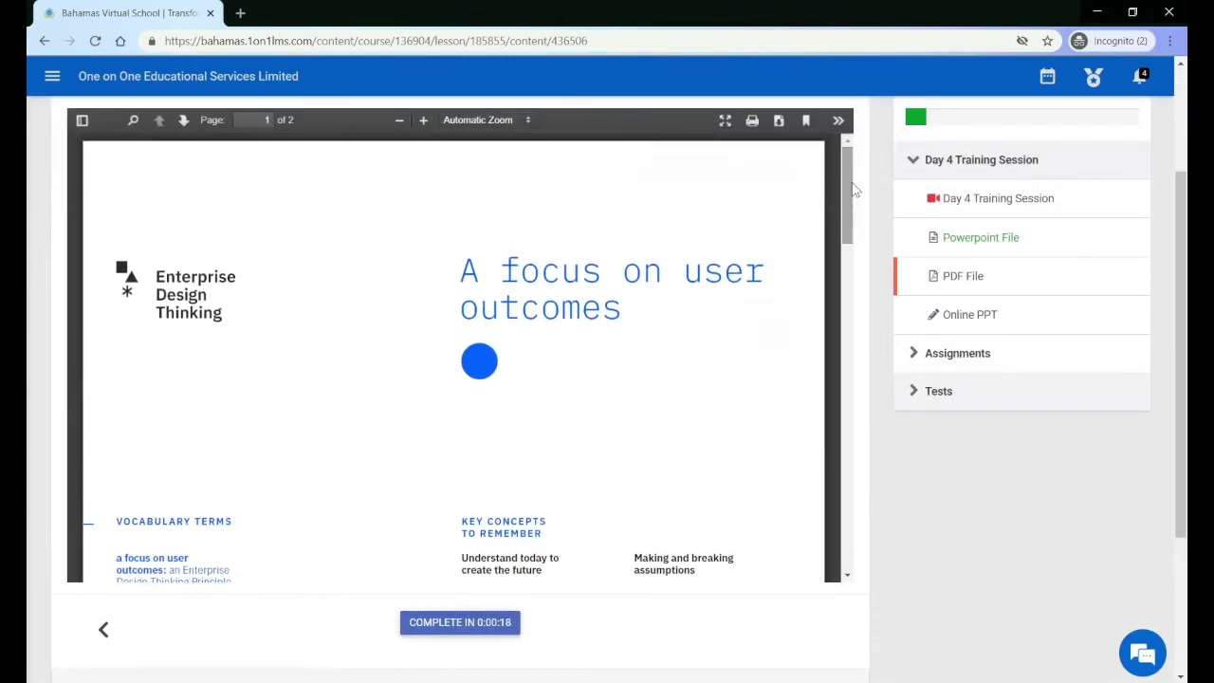
{"action": "scroll", "coordinate": [883, 380], "scroll_direction": "up", "scroll_amount": 2}
{"action": "scroll", "coordinate": [883, 379], "scroll_direction": "down", "scroll_amount": 2}
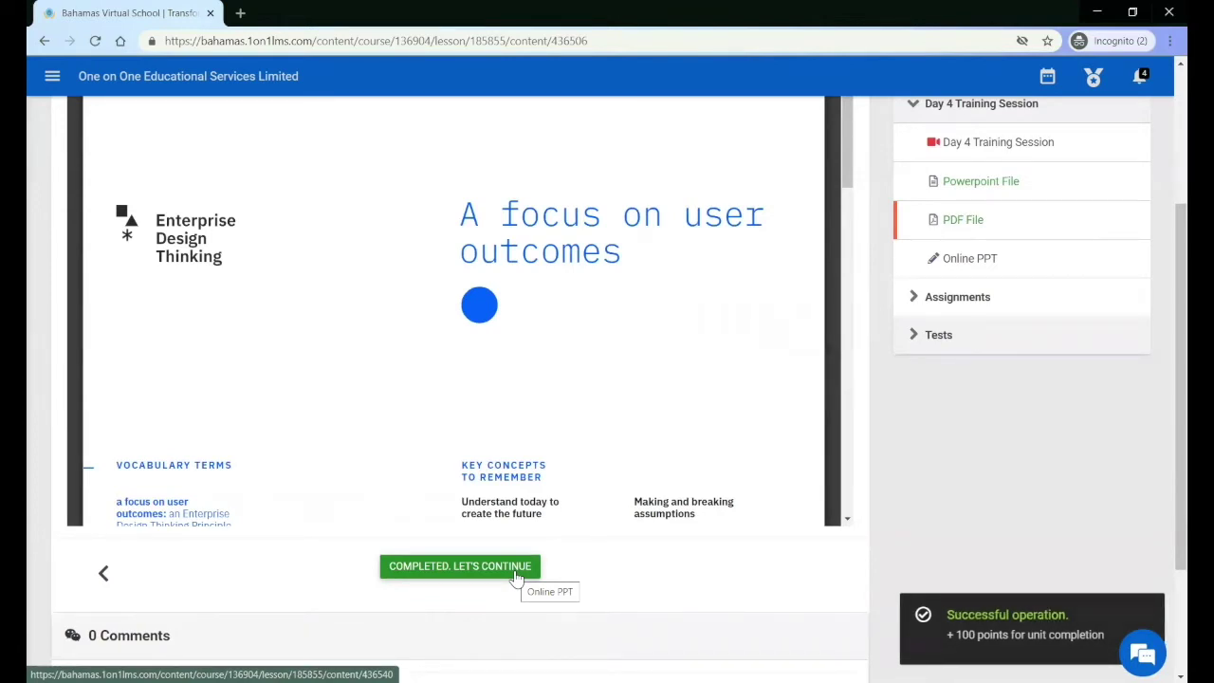
{"action": "left_click", "coordinate": [515, 574]}
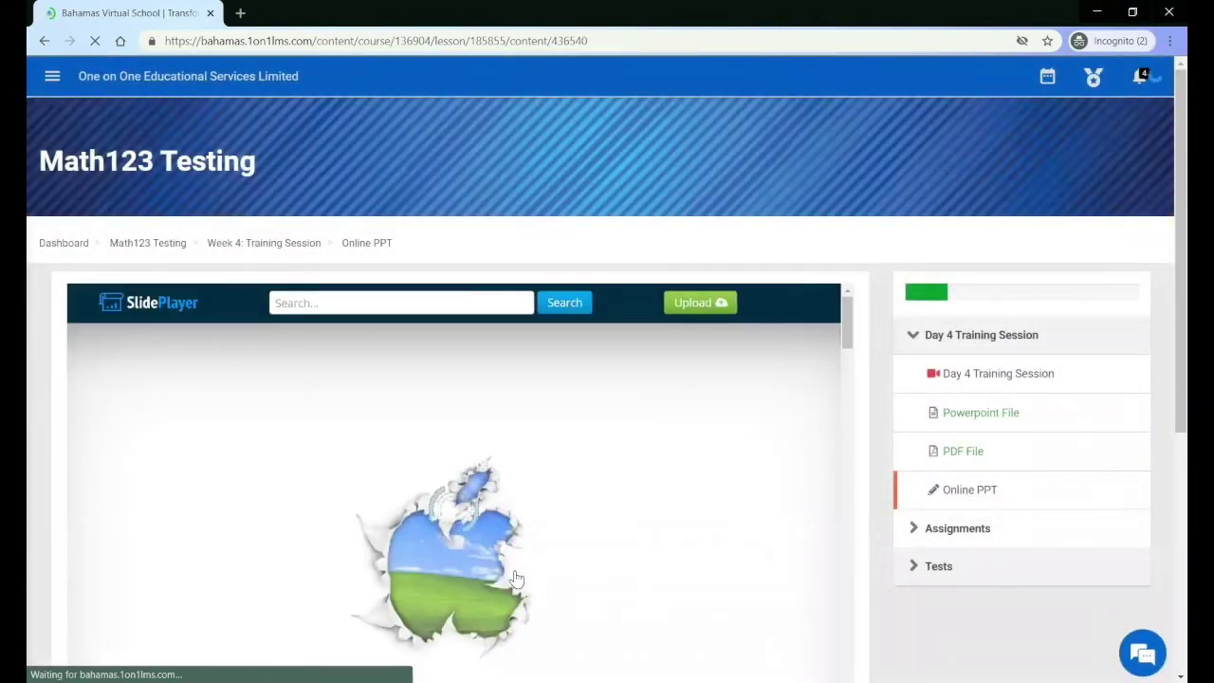
Step: Scroll through the Online PPT slideshow, then return to the 50% completed Week 4 overview
{"action": "scroll", "coordinate": [821, 465], "scroll_direction": "down", "scroll_amount": 1}
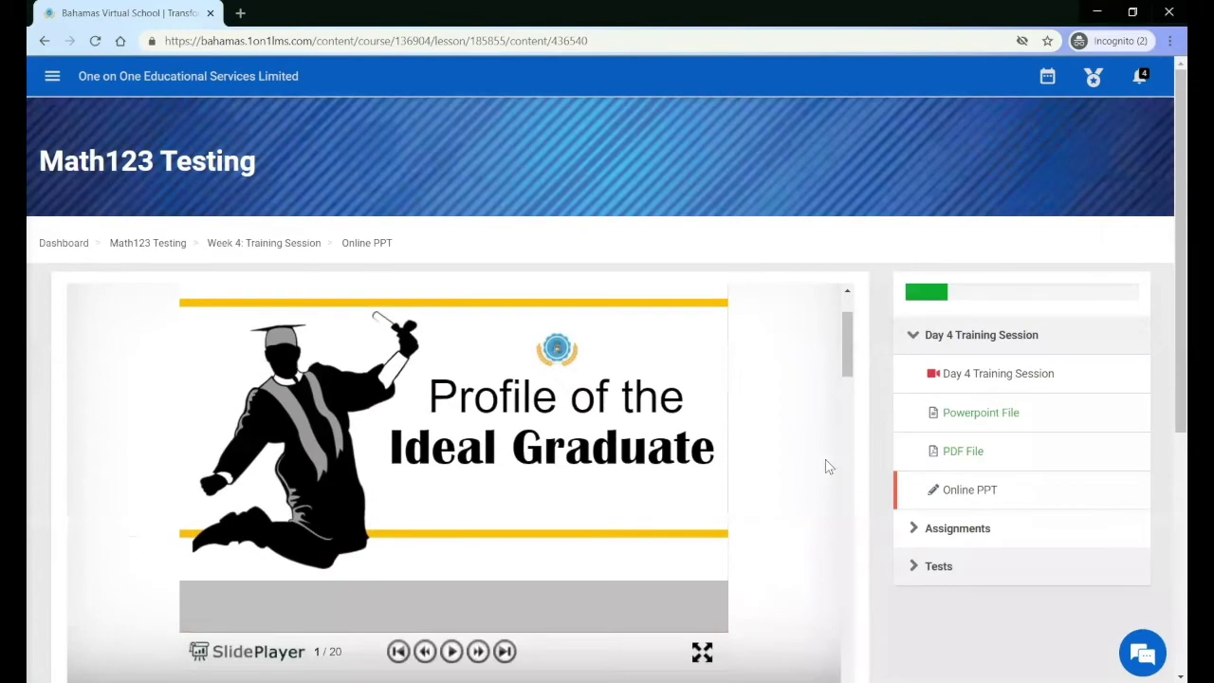
{"action": "scroll", "coordinate": [879, 462], "scroll_direction": "down", "scroll_amount": 3}
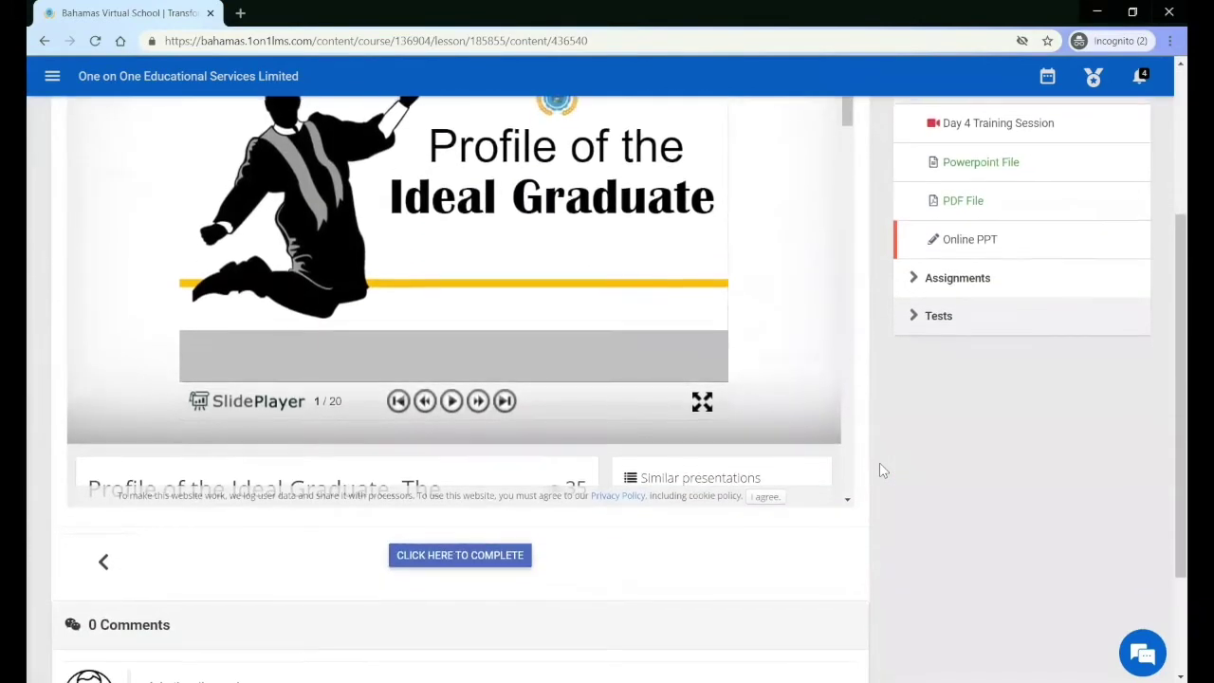
{"action": "scroll", "coordinate": [879, 462], "scroll_direction": "up", "scroll_amount": 3}
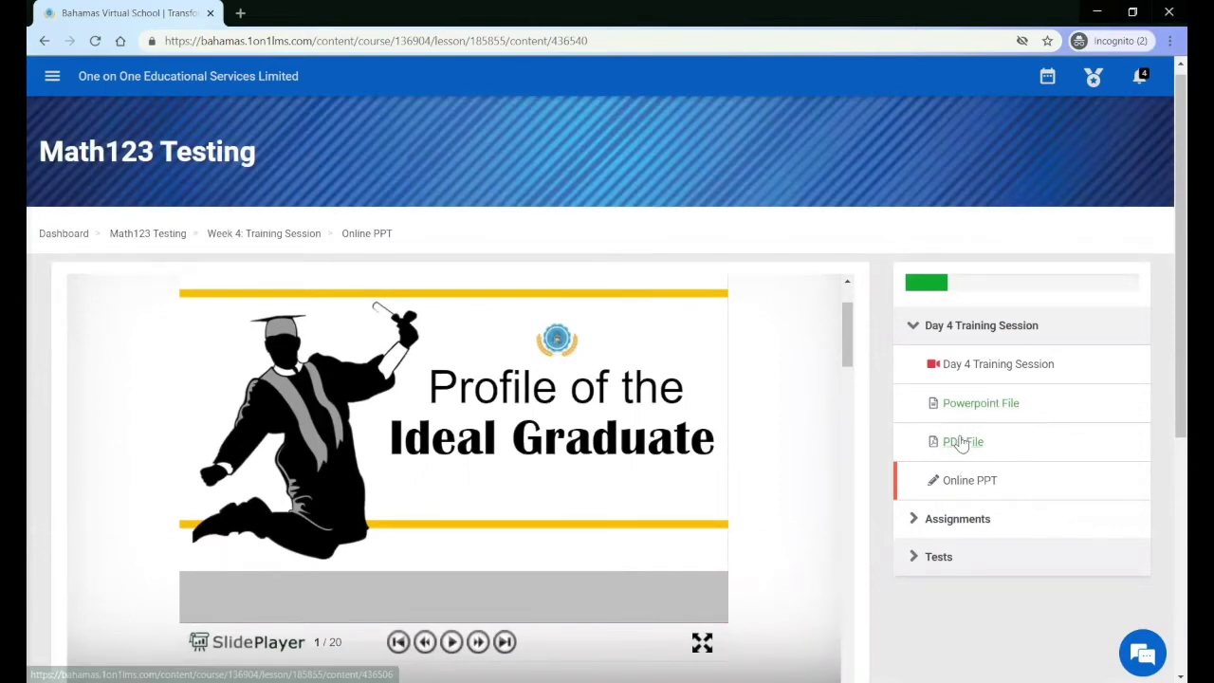
{"action": "left_click", "coordinate": [281, 237]}
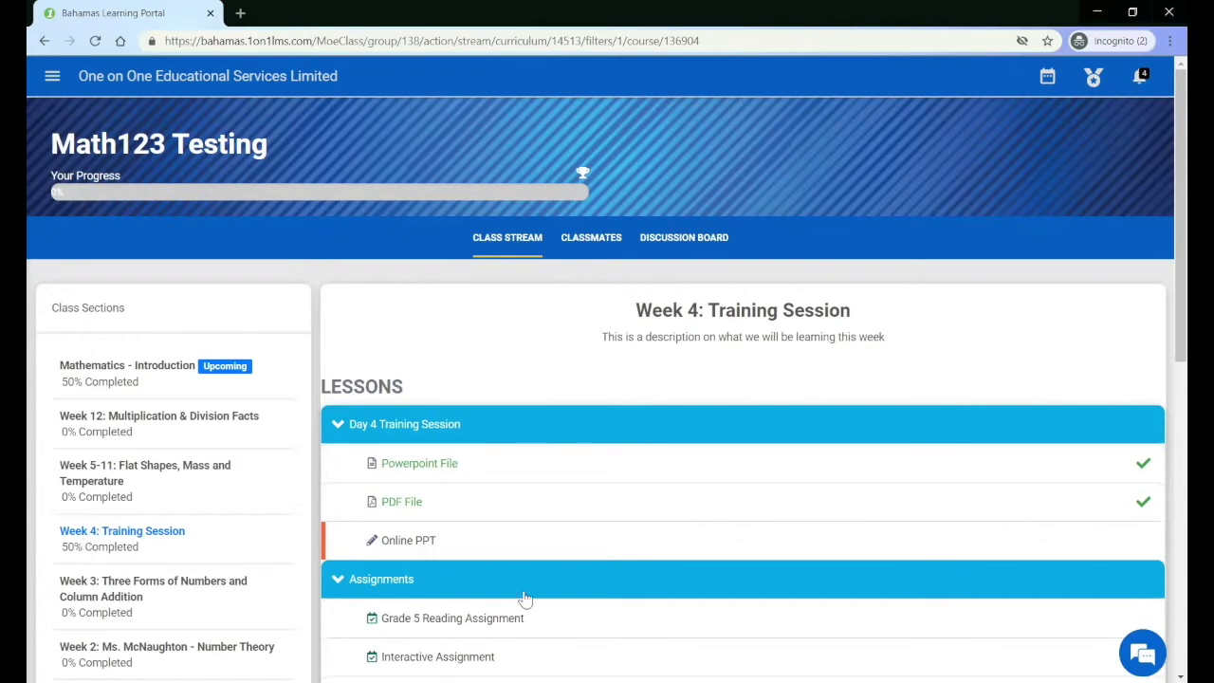
{"action": "scroll", "coordinate": [525, 598], "scroll_direction": "down", "scroll_amount": 2}
Step: Open the Grade 5 Reading Assignment and check how long ago its submissions closed
{"action": "left_click", "coordinate": [470, 461]}
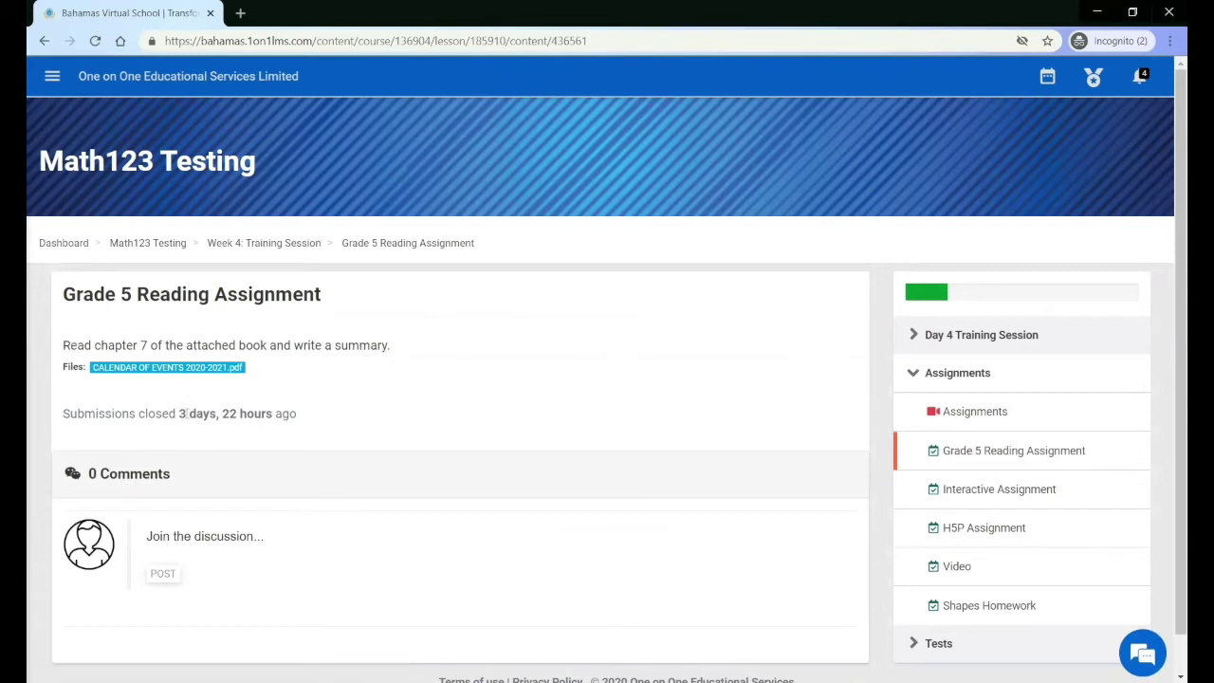
{"action": "left_click_drag", "start_coordinate": [179, 414], "coordinate": [273, 414]}
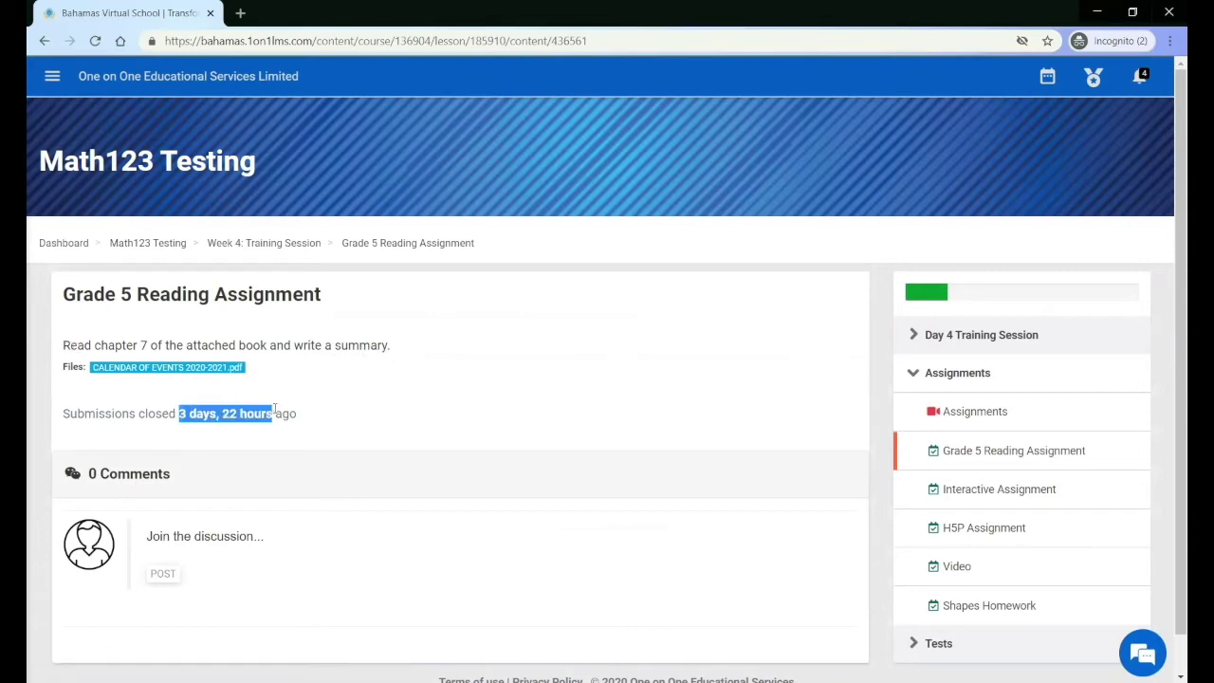
{"action": "left_click", "coordinate": [360, 396]}
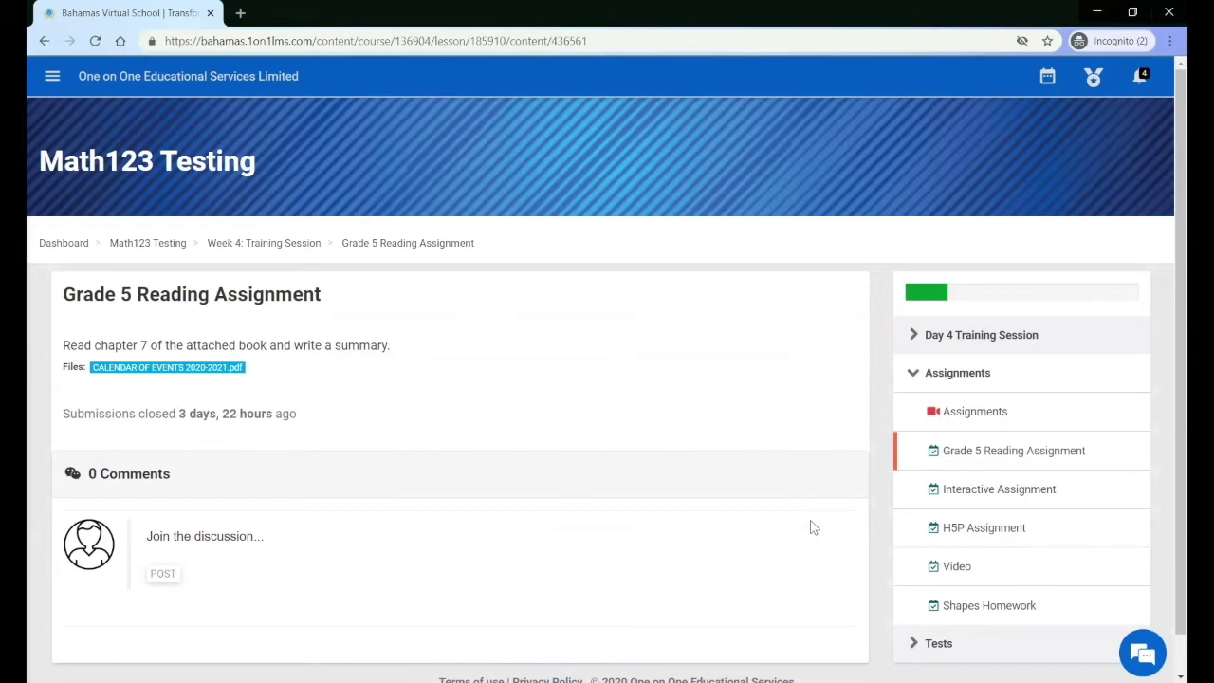
Step: Open the Interactive Assignment lesson and follow its Educaplay activity link
{"action": "left_click", "coordinate": [959, 491]}
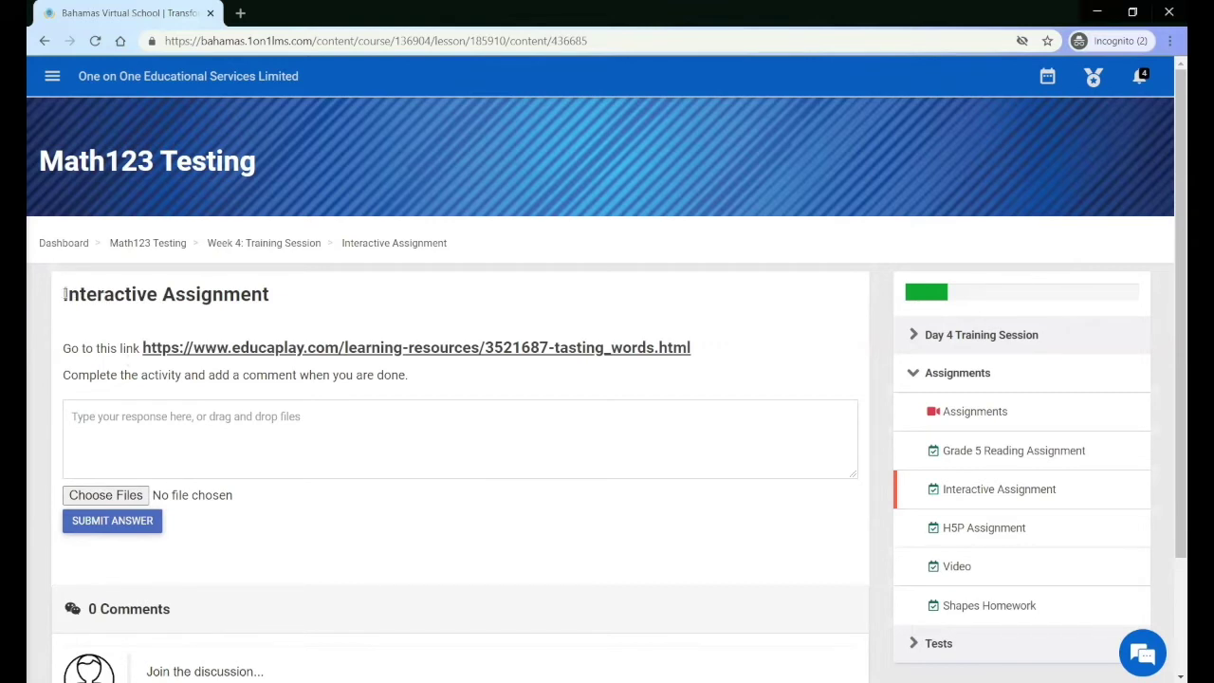
{"action": "left_click_drag", "start_coordinate": [64, 295], "coordinate": [226, 301]}
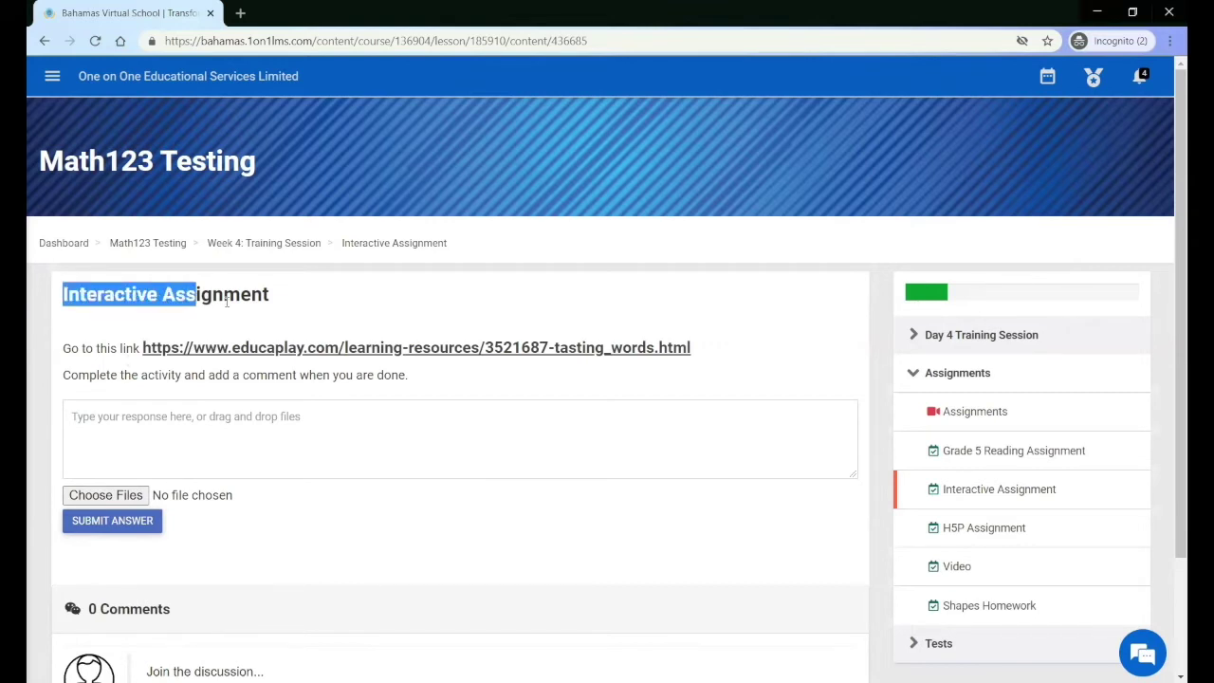
{"action": "left_click", "coordinate": [346, 305]}
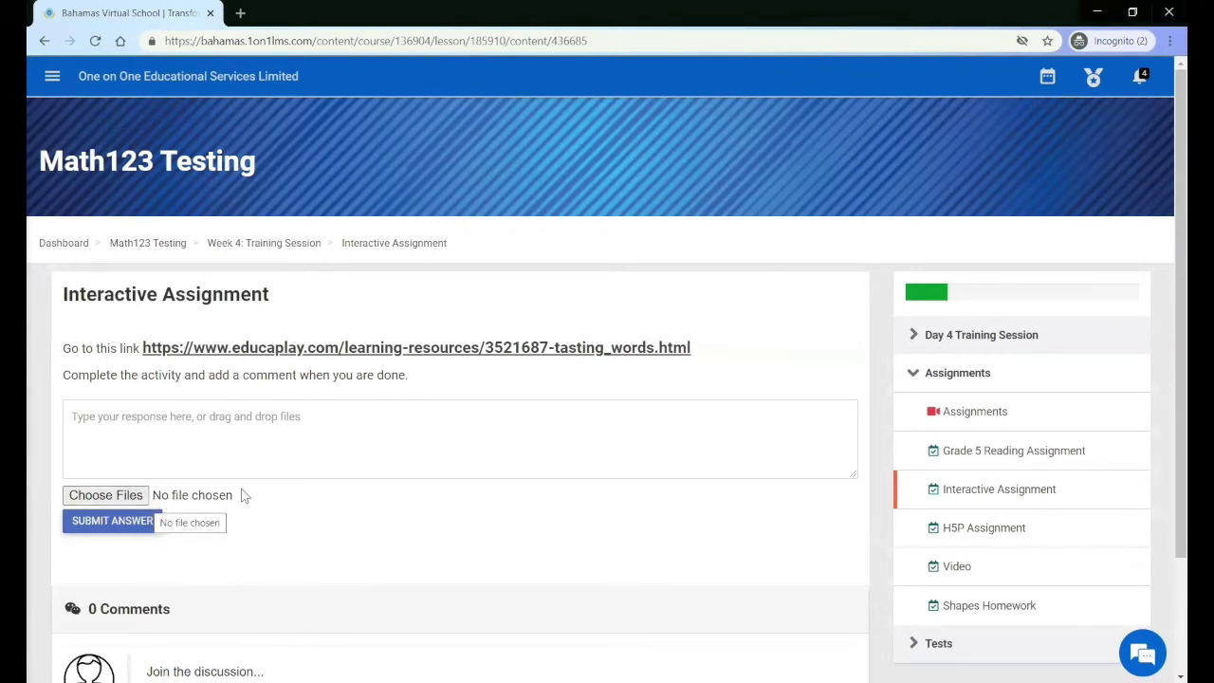
{"action": "left_click", "coordinate": [359, 351]}
Step: Complete the Tasting Words game: Sweet-Candied, Sour-Acidic, tart-Bitter, Highly Seasoned-Salty
{"action": "left_click", "coordinate": [484, 398]}
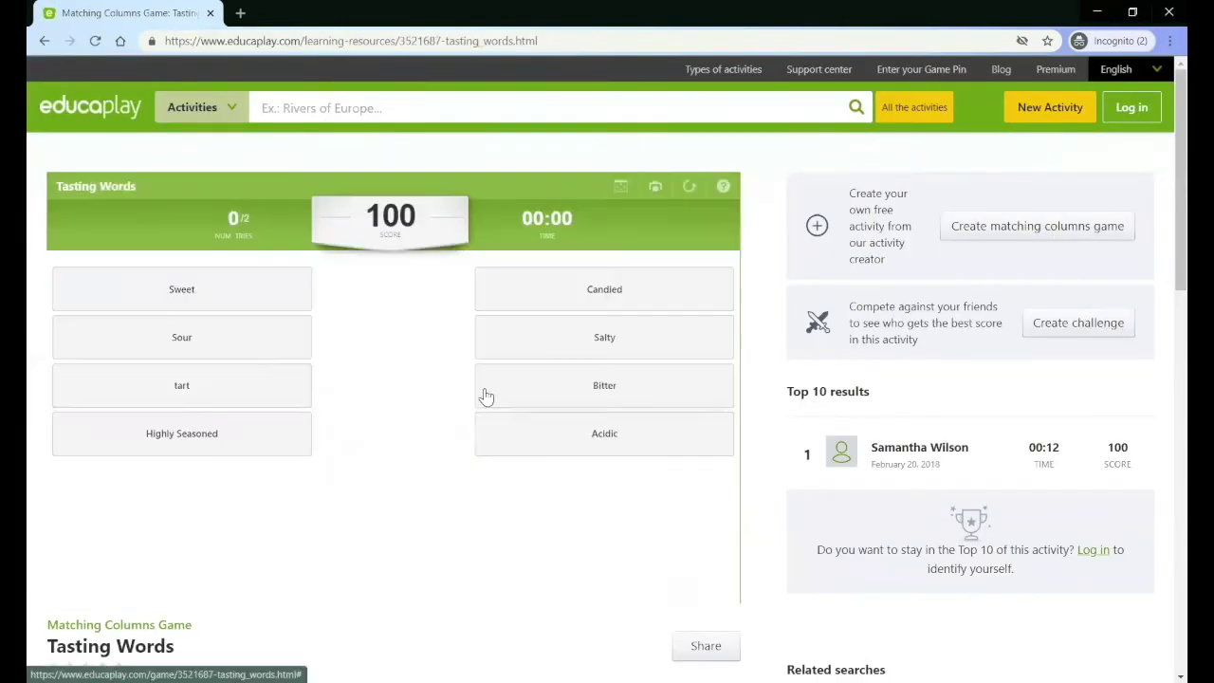
{"action": "left_click", "coordinate": [279, 308]}
{"action": "left_click", "coordinate": [515, 304]}
{"action": "left_click", "coordinate": [250, 340]}
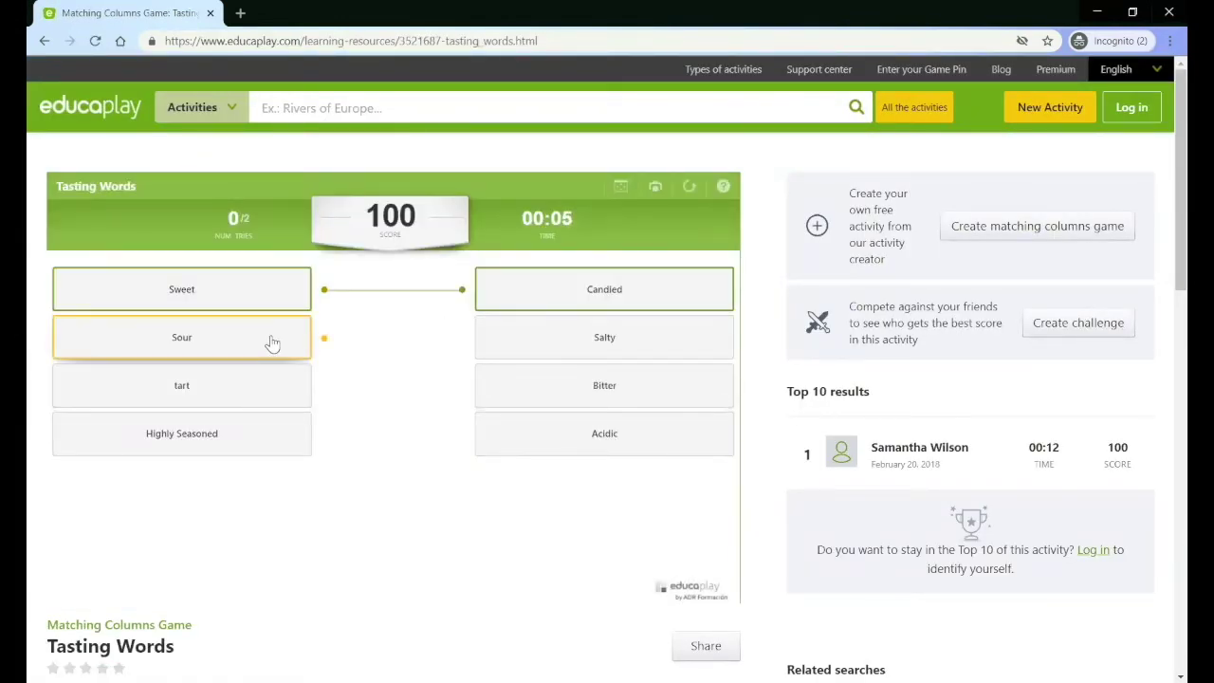
{"action": "left_click", "coordinate": [563, 434]}
{"action": "left_click", "coordinate": [280, 389]}
{"action": "left_click", "coordinate": [558, 394]}
{"action": "left_click", "coordinate": [588, 340]}
{"action": "left_click", "coordinate": [285, 428]}
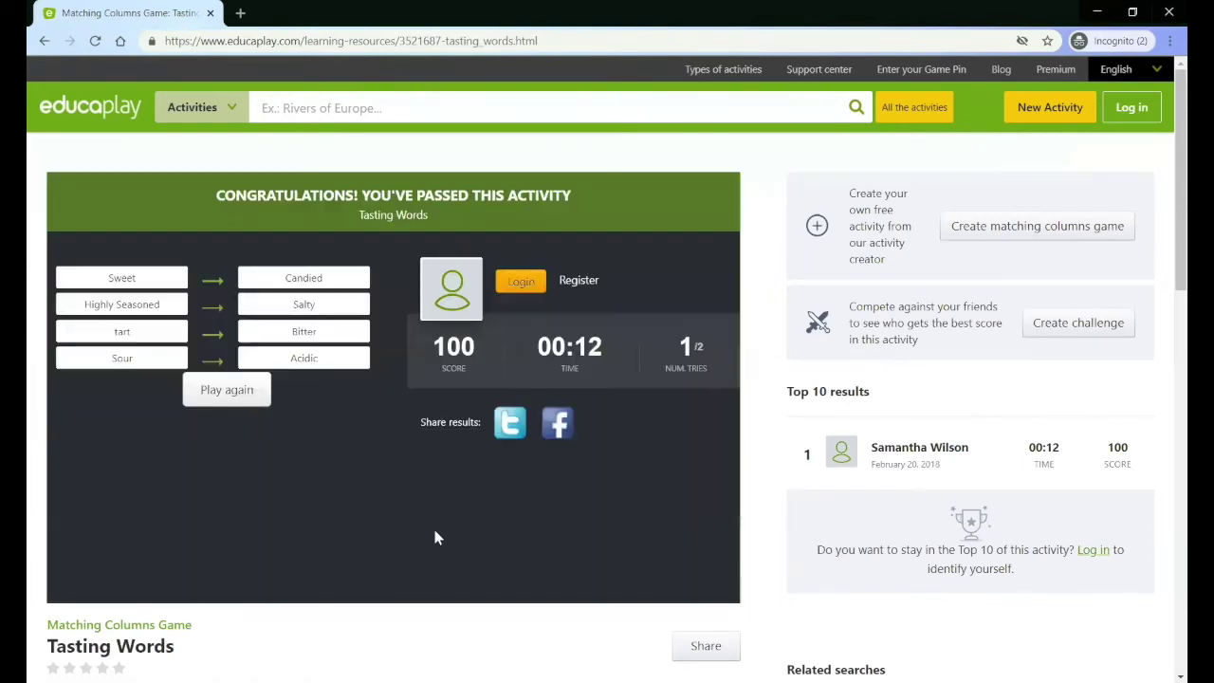
Step: Back on the assignment page, write the response 'I have completed the assignment'
{"action": "key", "text": "alt+Left"}
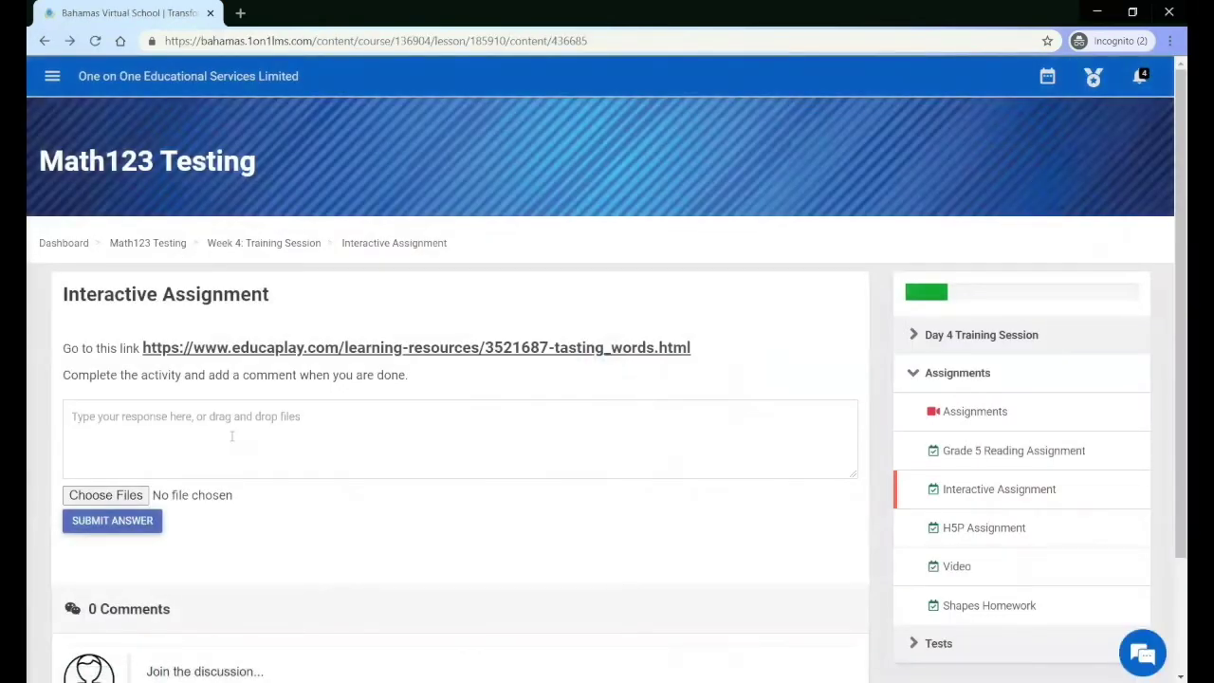
{"action": "left_click", "coordinate": [232, 436]}
{"action": "type", "text": "I have completed the assignment"}
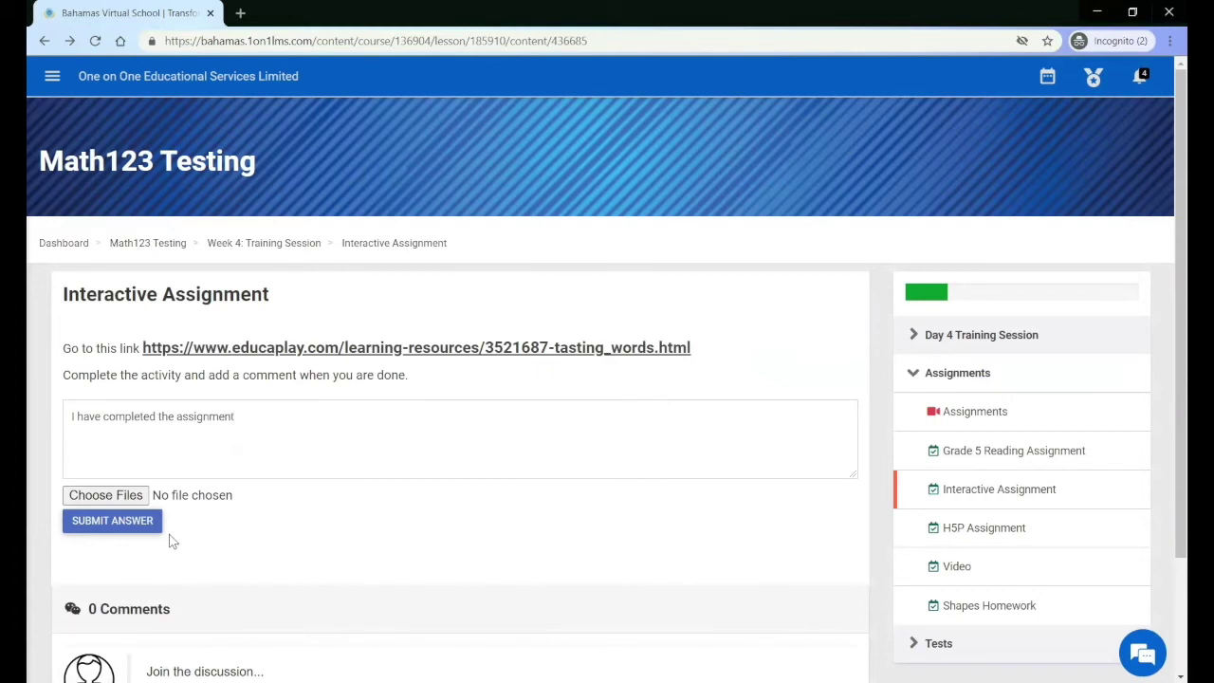
Step: Submit the Interactive Assignment response, then reopen the submission via the modify link
{"action": "left_click", "coordinate": [136, 525]}
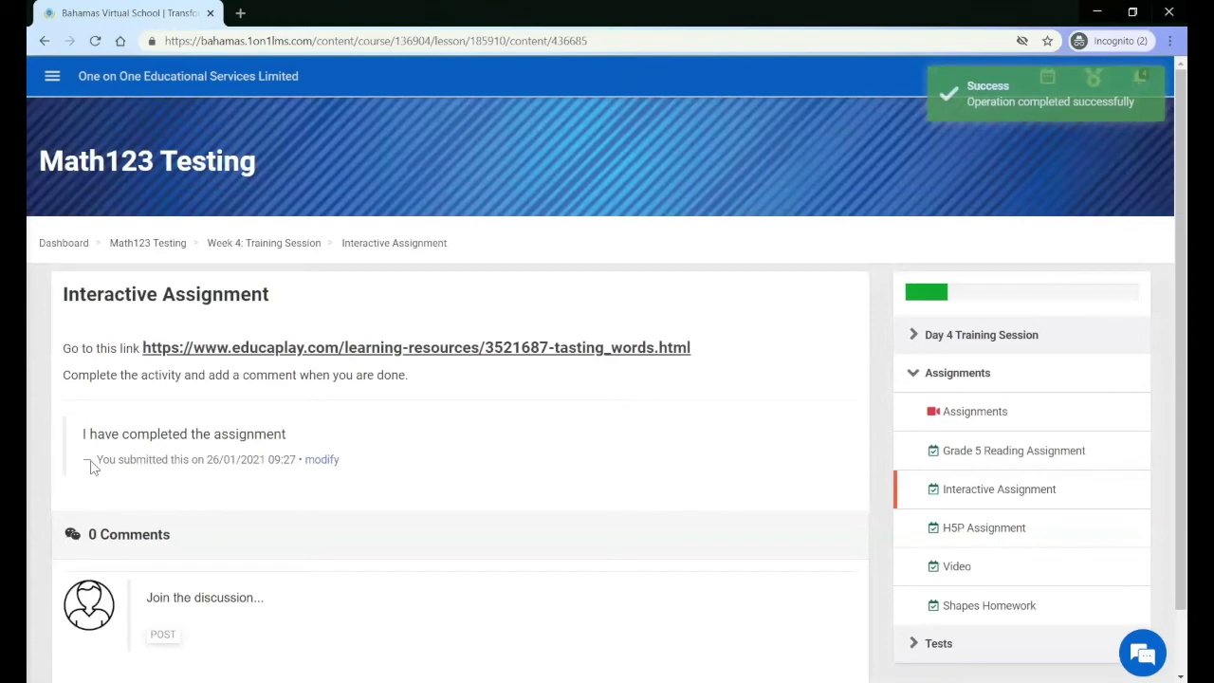
{"action": "left_click", "coordinate": [322, 460]}
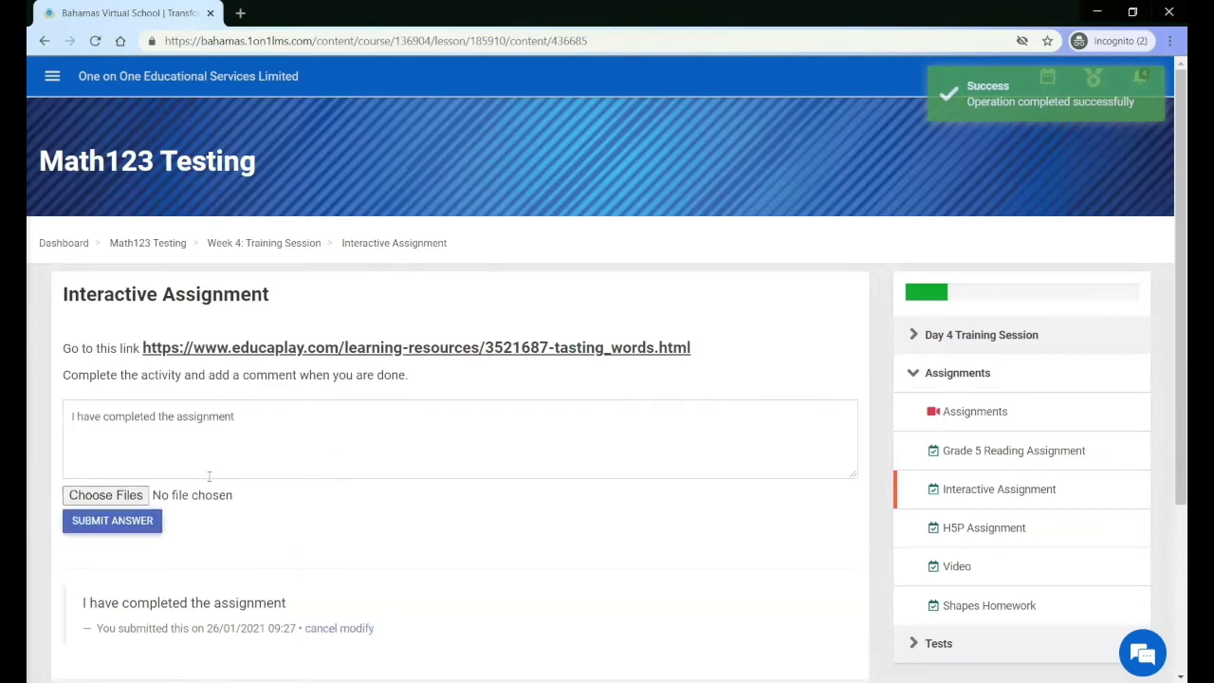
Step: Attach reading.jpg from the 1on1 folder, resubmit the answer, and reload the page
{"action": "left_click", "coordinate": [126, 497]}
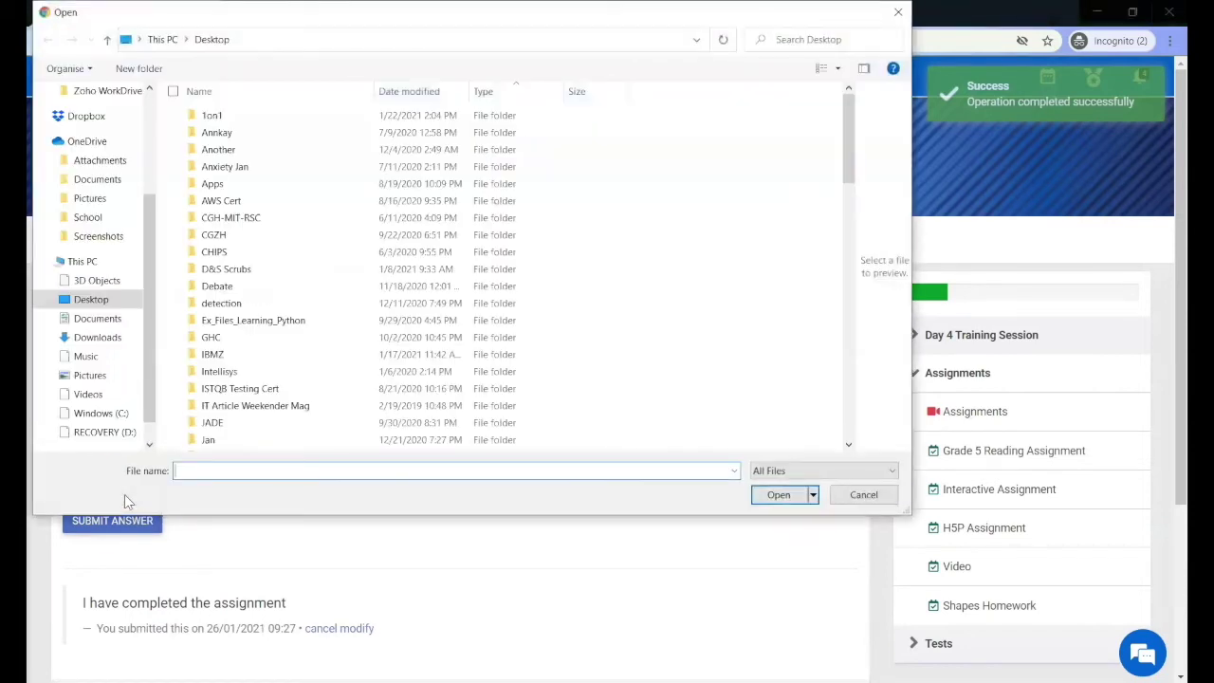
{"action": "double_click", "coordinate": [266, 118]}
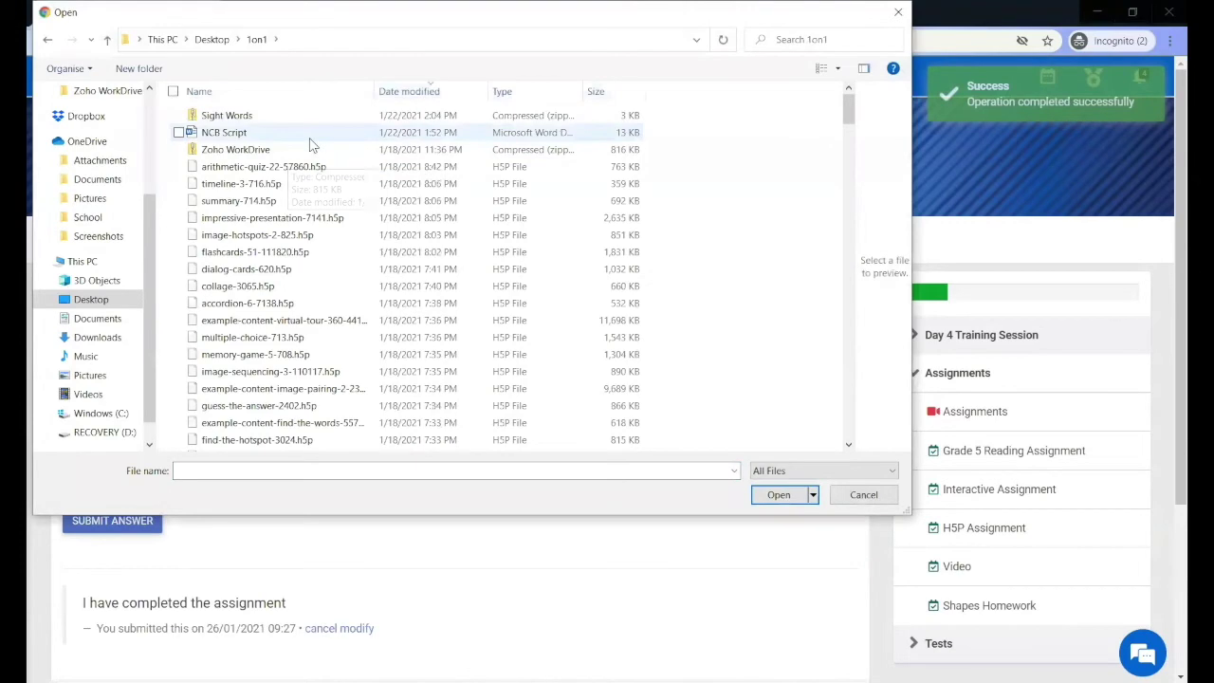
{"action": "left_click", "coordinate": [310, 135]}
{"action": "scroll", "coordinate": [308, 144], "scroll_direction": "down", "scroll_amount": 20}
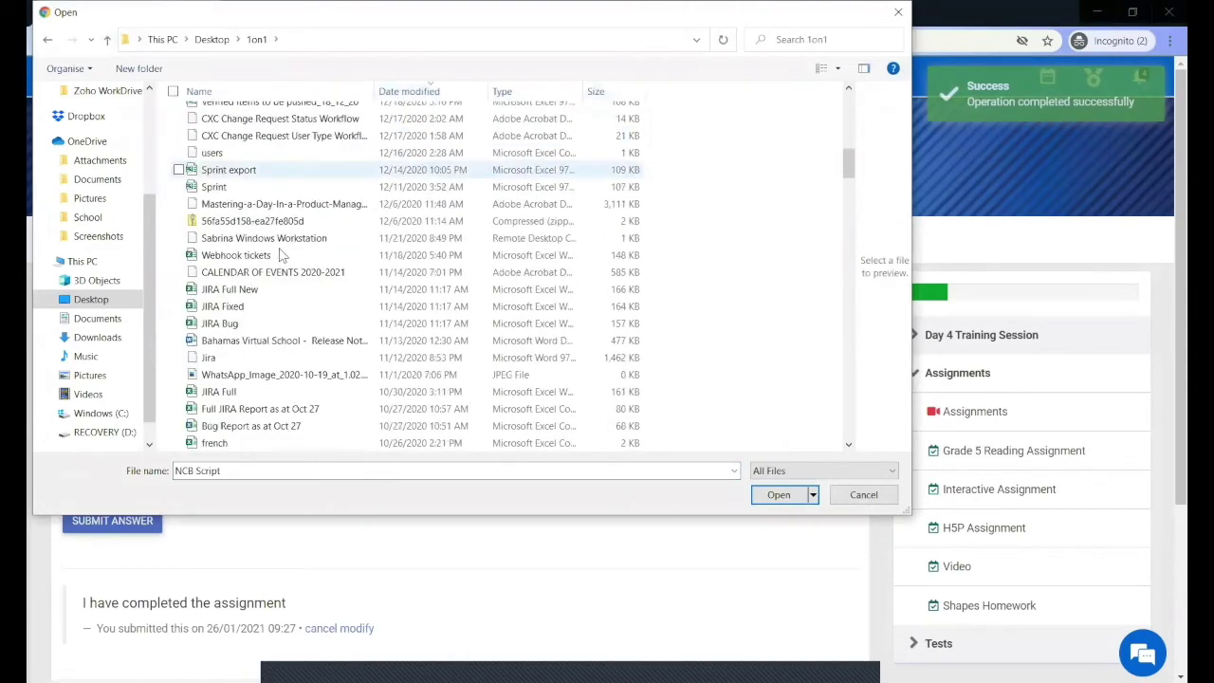
{"action": "left_click", "coordinate": [290, 171]}
{"action": "left_click", "coordinate": [781, 497]}
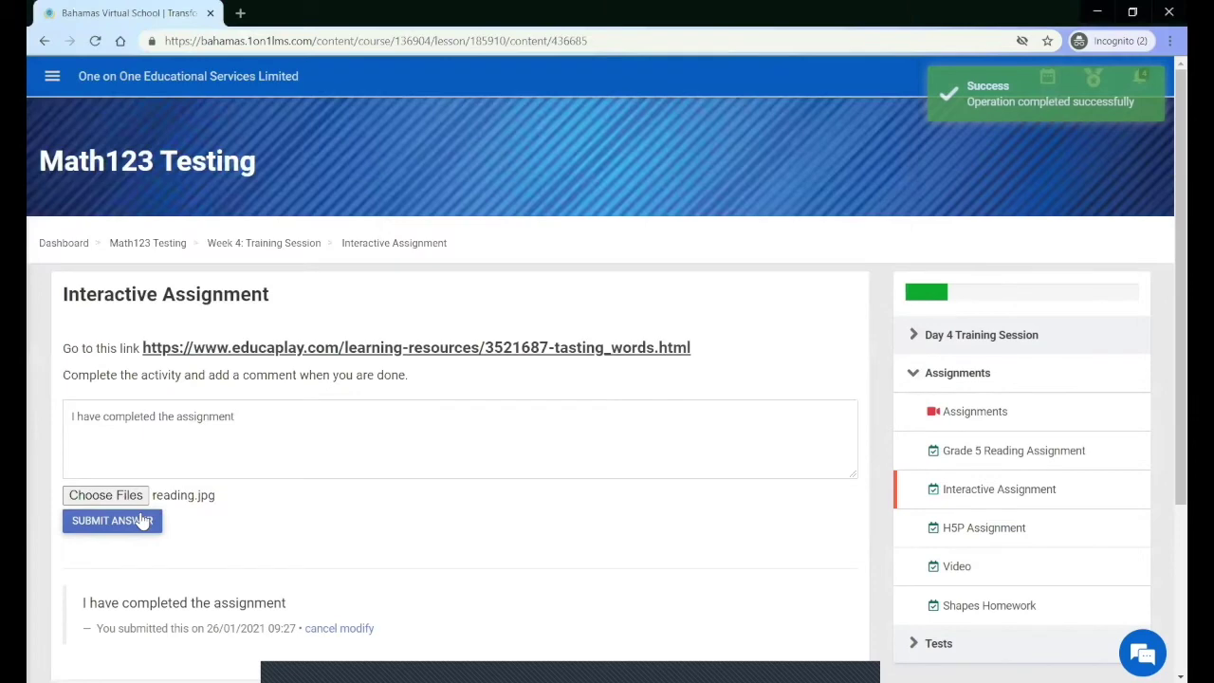
{"action": "left_click", "coordinate": [141, 517]}
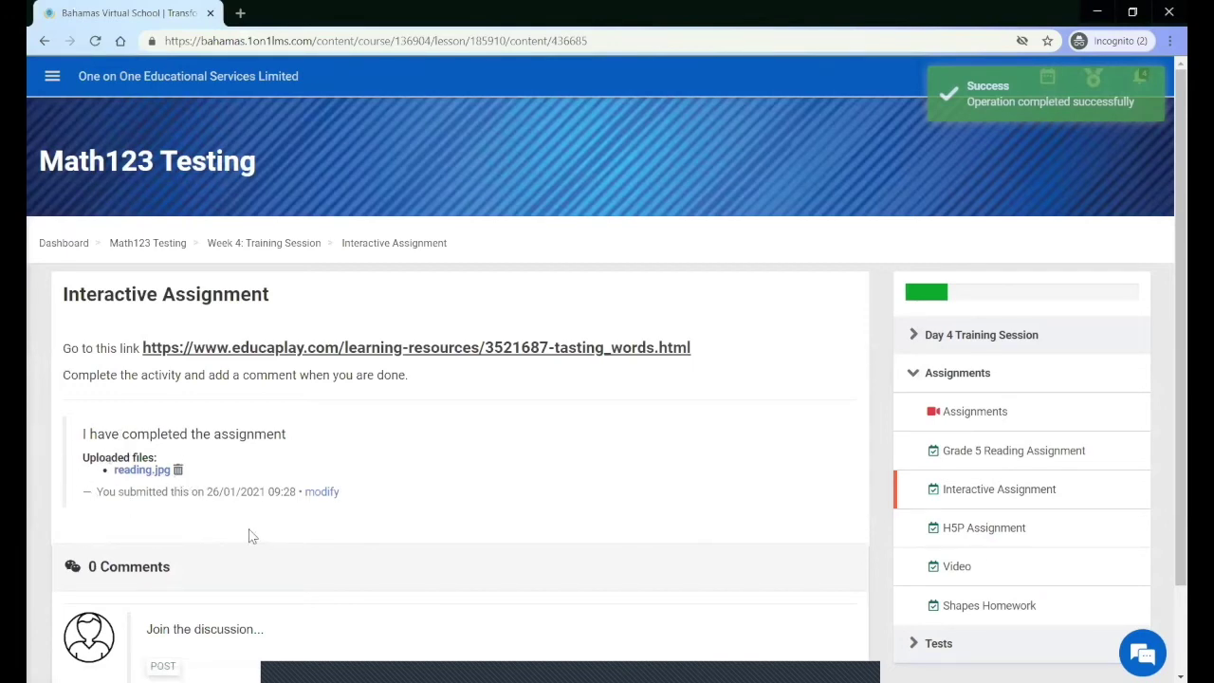
{"action": "left_click", "coordinate": [96, 41]}
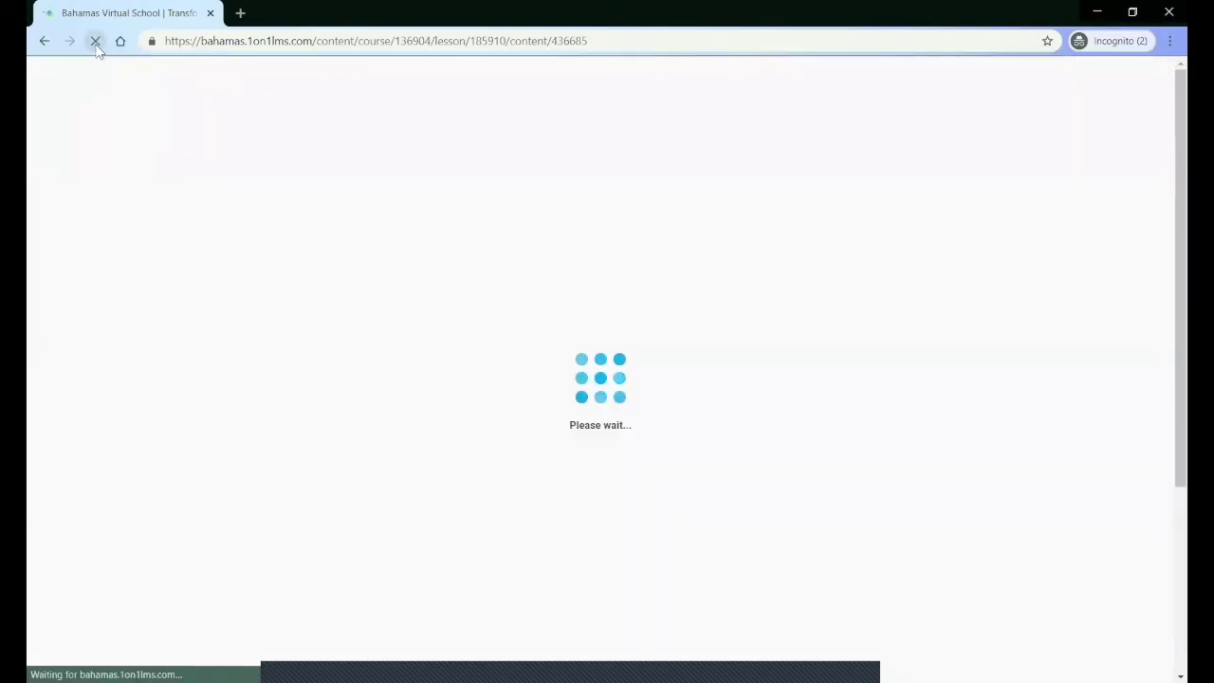
Step: Review the 100% score, grader and grading date, then continue from the completed assignment
{"action": "scroll", "coordinate": [174, 381], "scroll_direction": "down", "scroll_amount": 1}
{"action": "scroll", "coordinate": [173, 381], "scroll_direction": "down", "scroll_amount": 1}
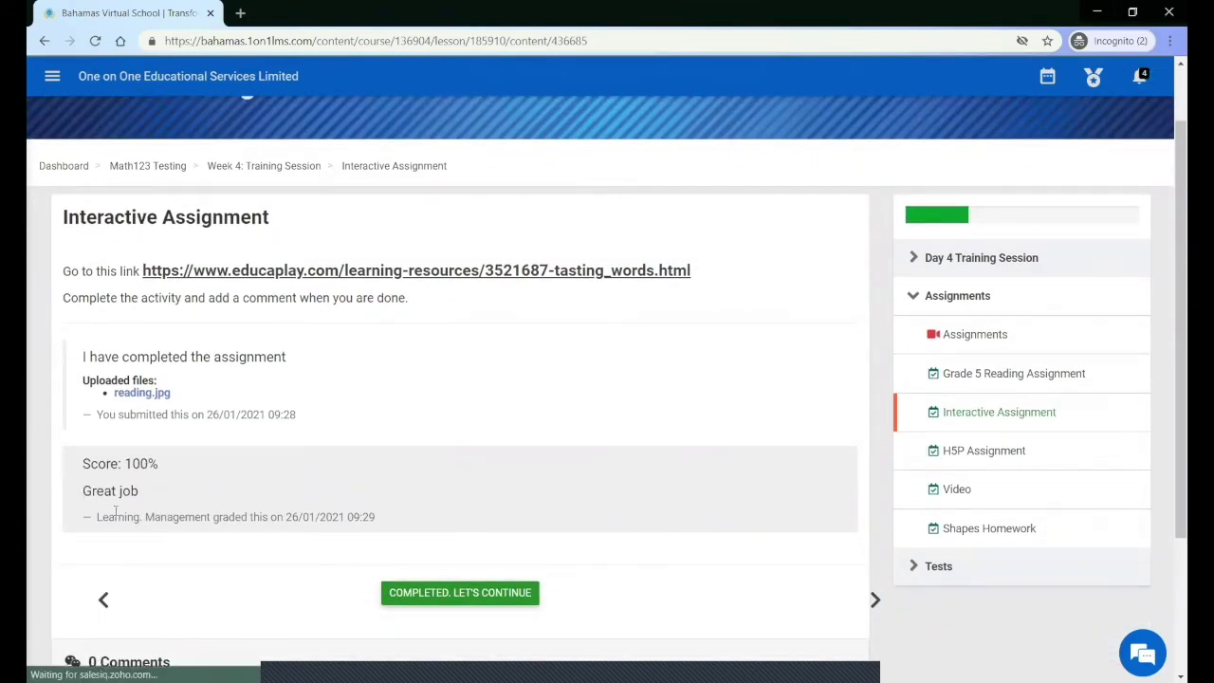
{"action": "left_click_drag", "start_coordinate": [97, 517], "coordinate": [210, 517]}
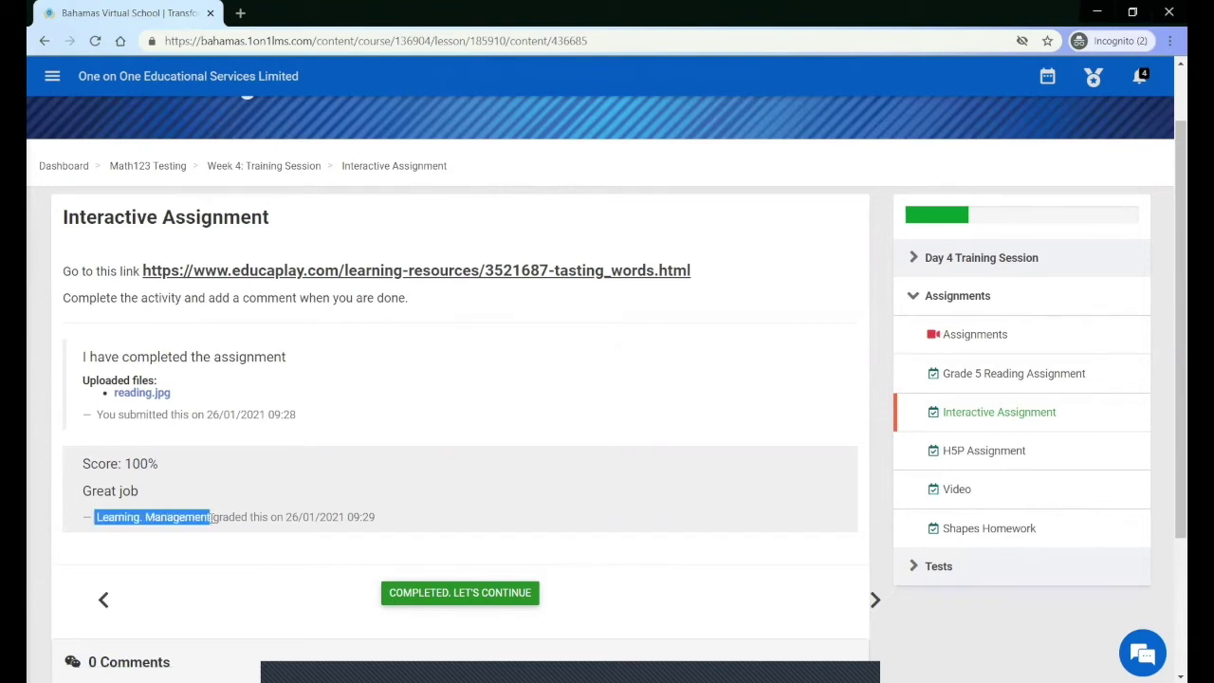
{"action": "left_click_drag", "start_coordinate": [283, 517], "coordinate": [387, 527]}
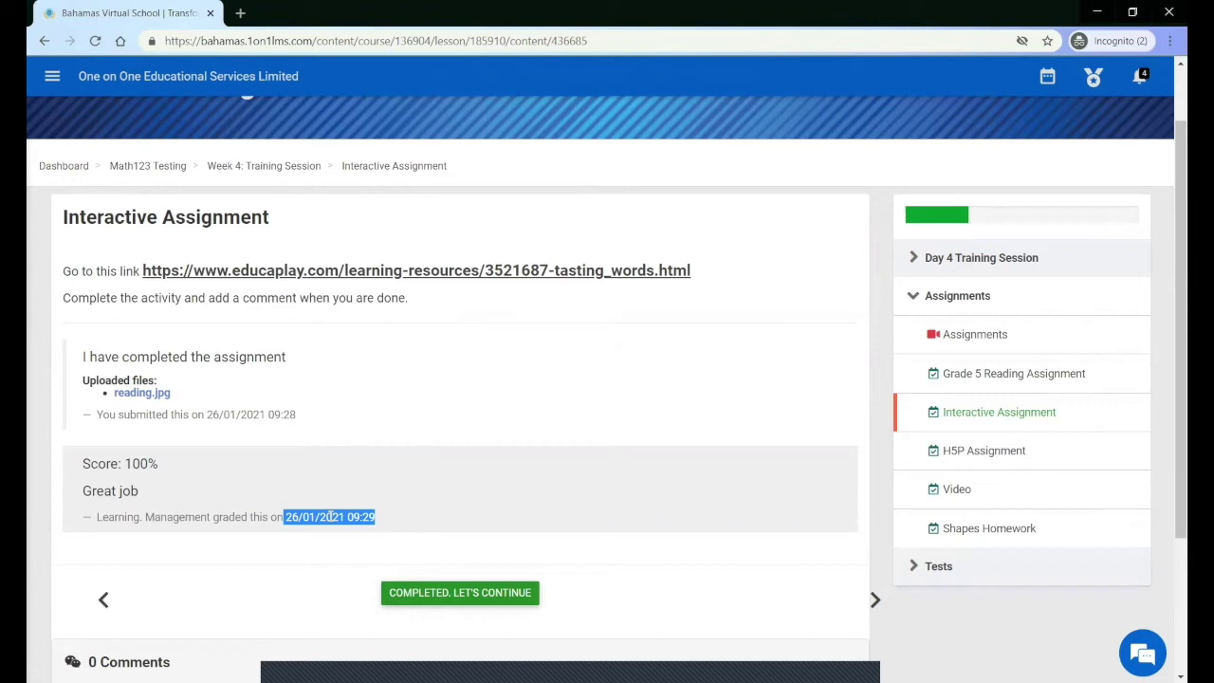
{"action": "left_click", "coordinate": [380, 522]}
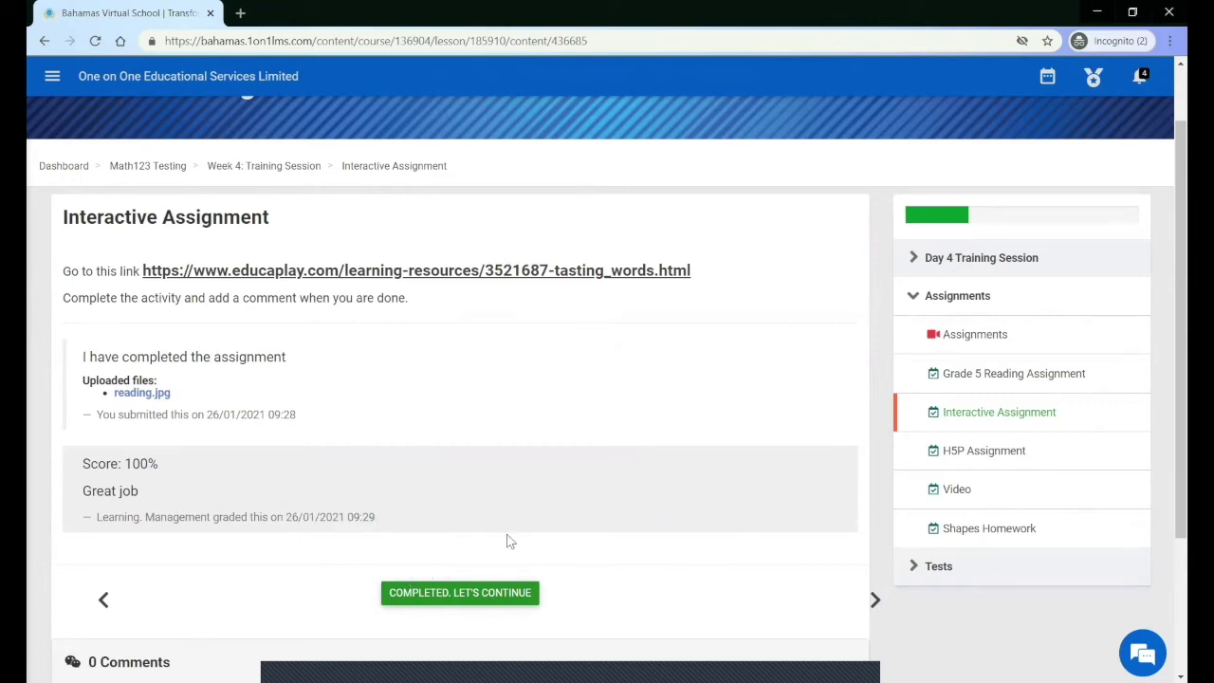
{"action": "left_click", "coordinate": [491, 595]}
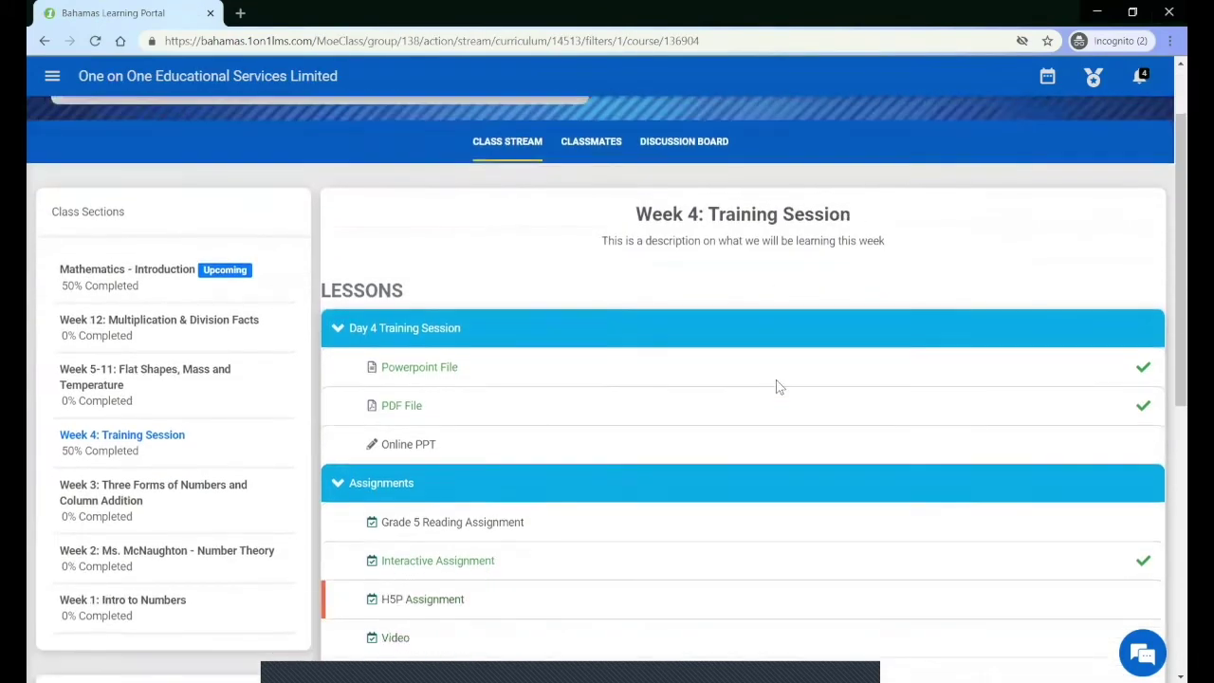
Step: Scroll down to the Reading course's Reading - Introduction lessons, listing New Quiz and H5P
{"action": "scroll", "coordinate": [776, 382], "scroll_direction": "down", "scroll_amount": 1}
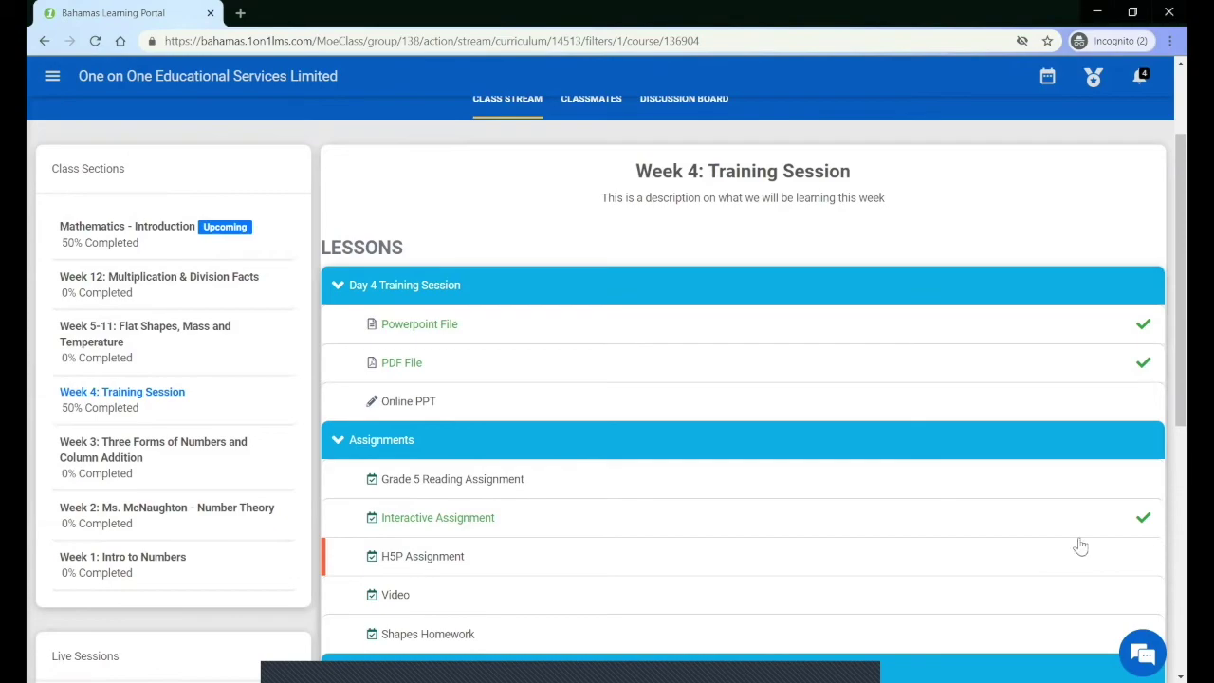
{"action": "scroll", "coordinate": [874, 572], "scroll_direction": "down", "scroll_amount": 1}
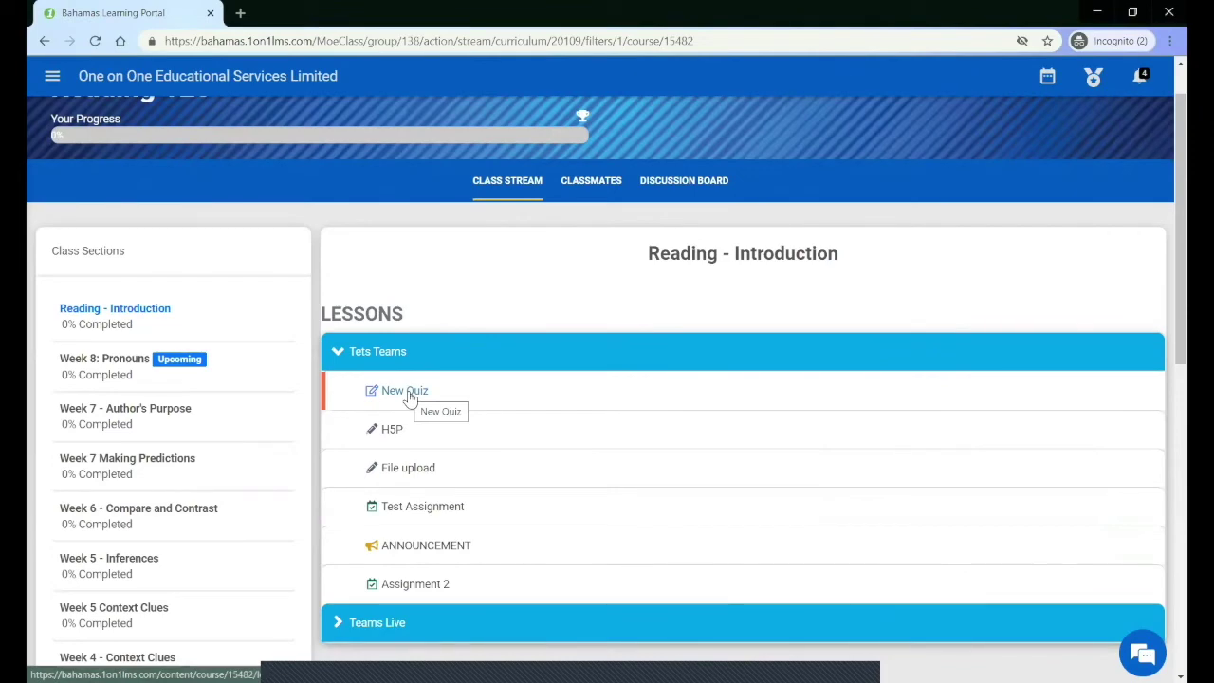
Step: Open Reading 123's 7-question New Quiz and start its first attempt
{"action": "left_click", "coordinate": [410, 399]}
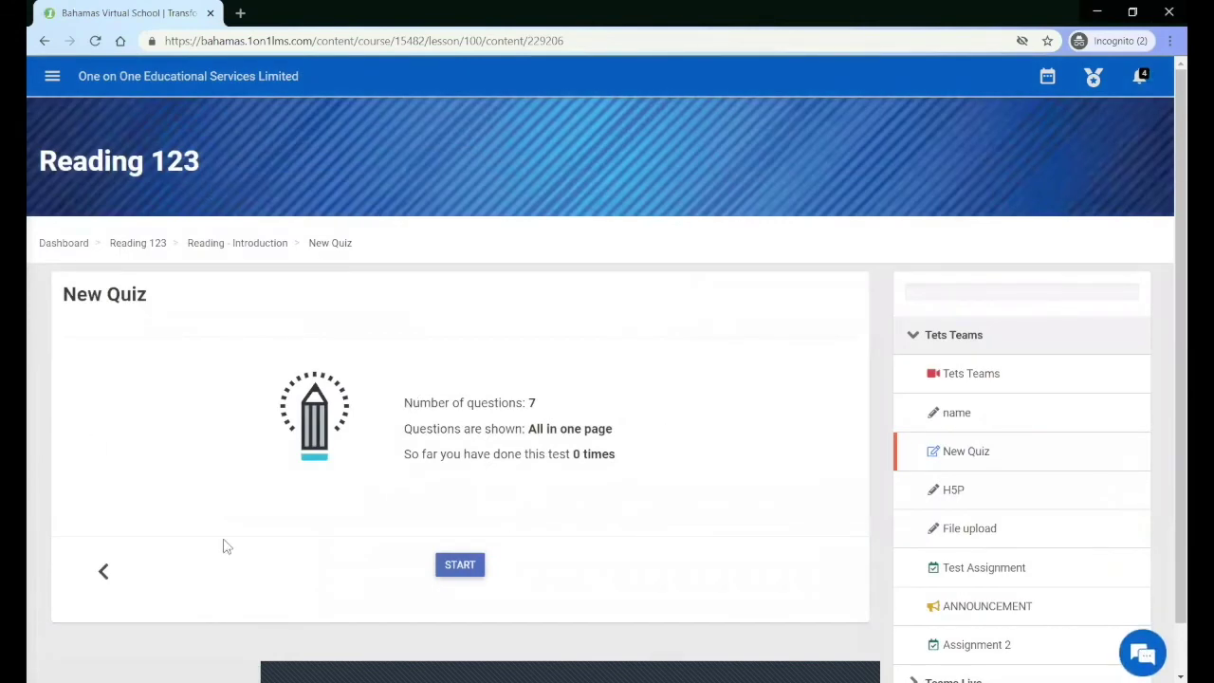
{"action": "scroll", "coordinate": [679, 469], "scroll_direction": "down", "scroll_amount": 1}
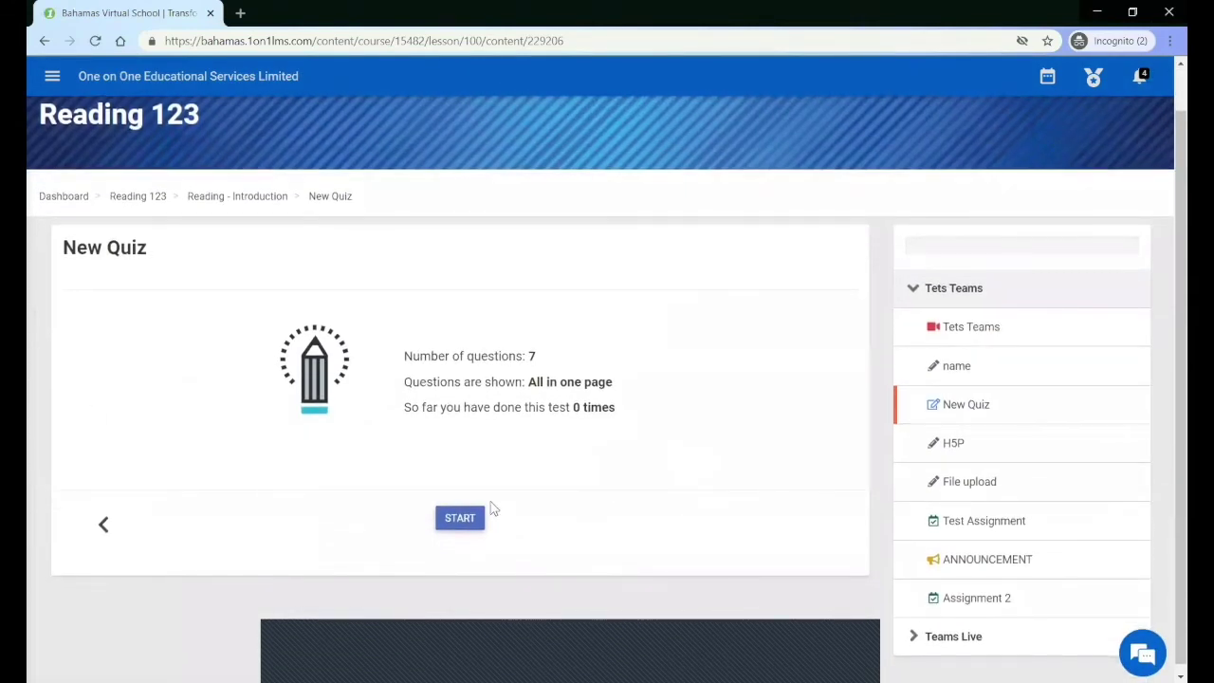
{"action": "left_click", "coordinate": [462, 518]}
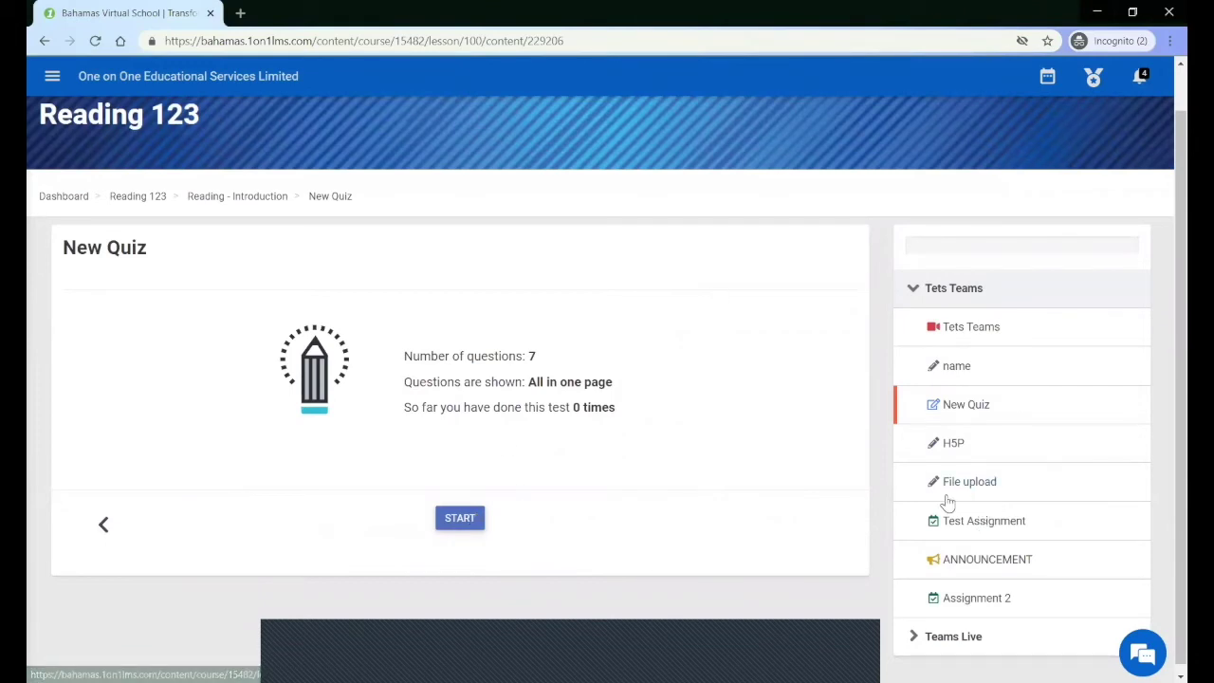
{"action": "left_click", "coordinate": [468, 526]}
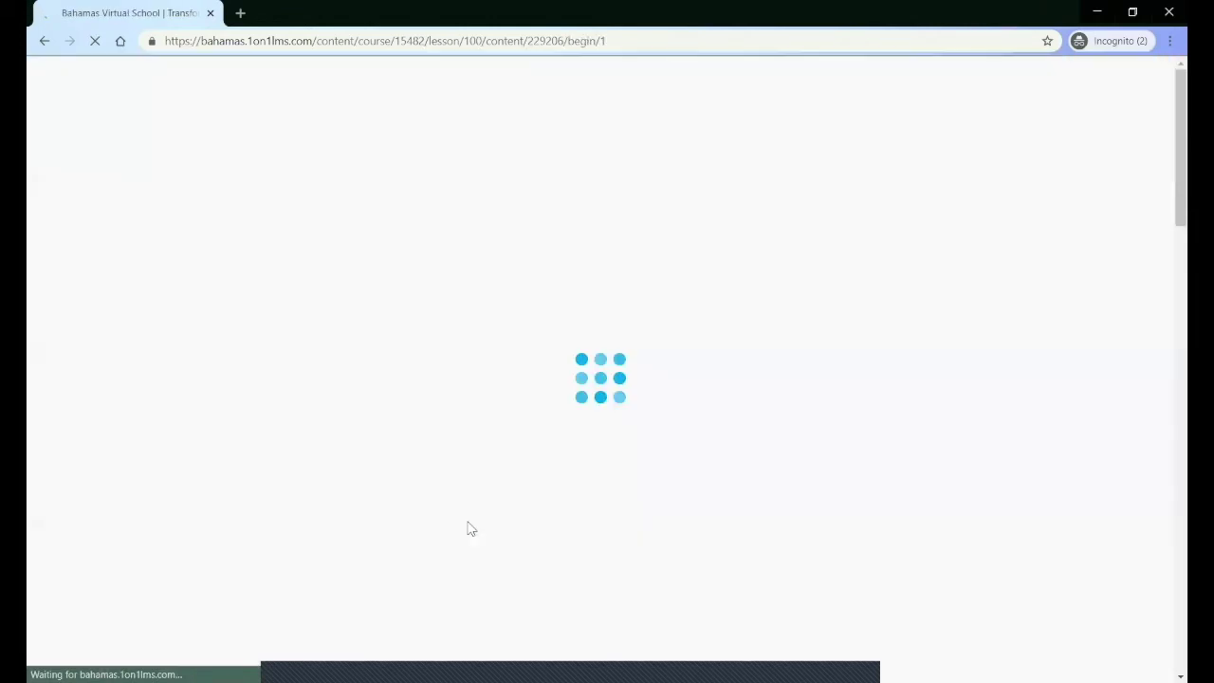
Step: Answer Question 1 with 4 and drag vowels o and e into d_g, p_n and h_n
{"action": "scroll", "coordinate": [465, 528], "scroll_direction": "down", "scroll_amount": 2}
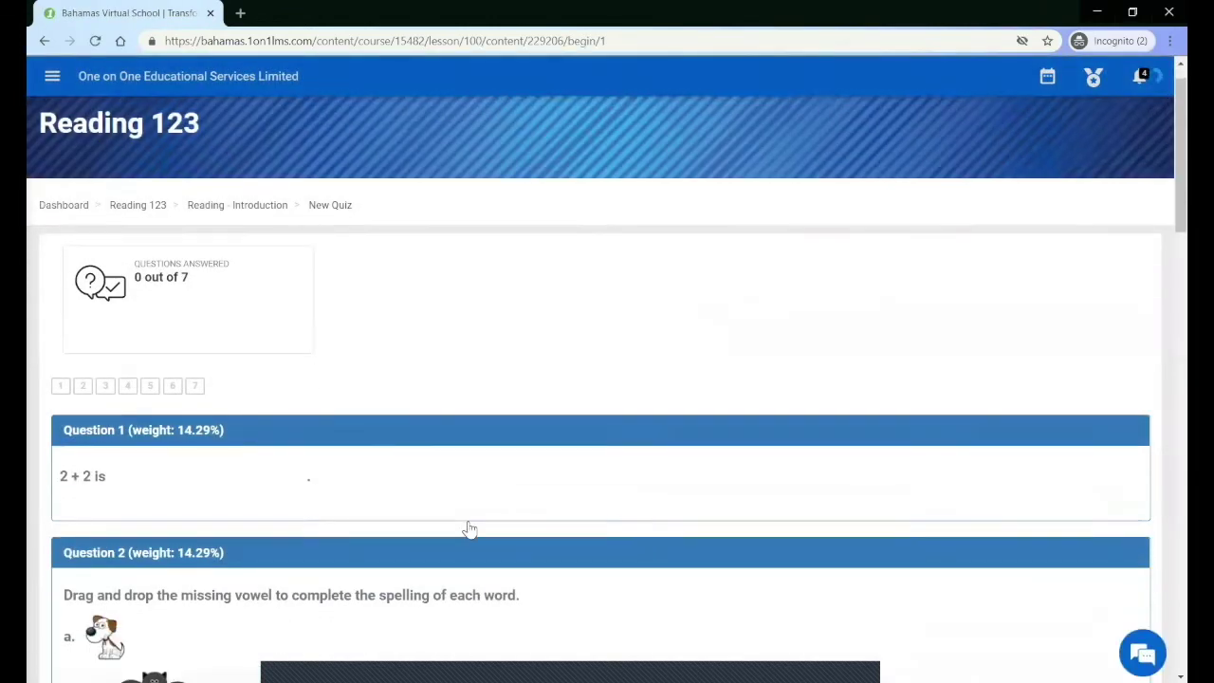
{"action": "left_click", "coordinate": [173, 364]}
{"action": "type", "text": "4"}
{"action": "scroll", "coordinate": [247, 574], "scroll_direction": "down", "scroll_amount": 2}
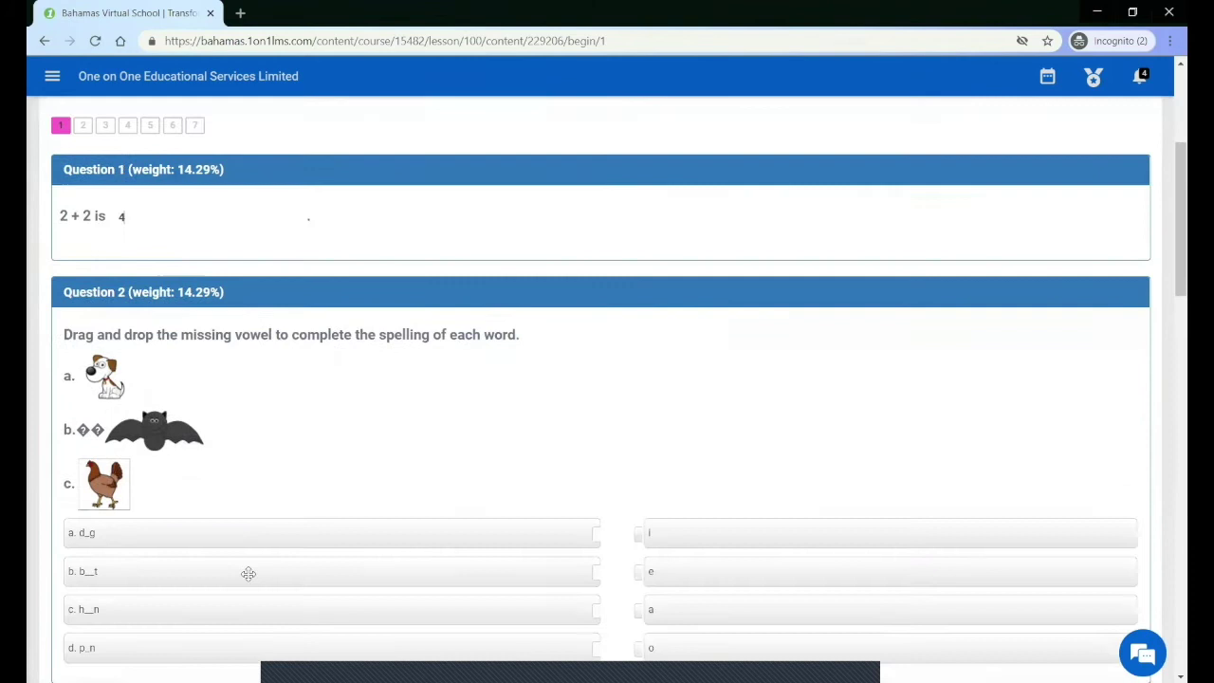
{"action": "left_click_drag", "start_coordinate": [682, 528], "coordinate": [580, 573]}
{"action": "scroll", "coordinate": [712, 623], "scroll_direction": "down", "scroll_amount": 2}
{"action": "left_click_drag", "start_coordinate": [697, 572], "coordinate": [584, 409]}
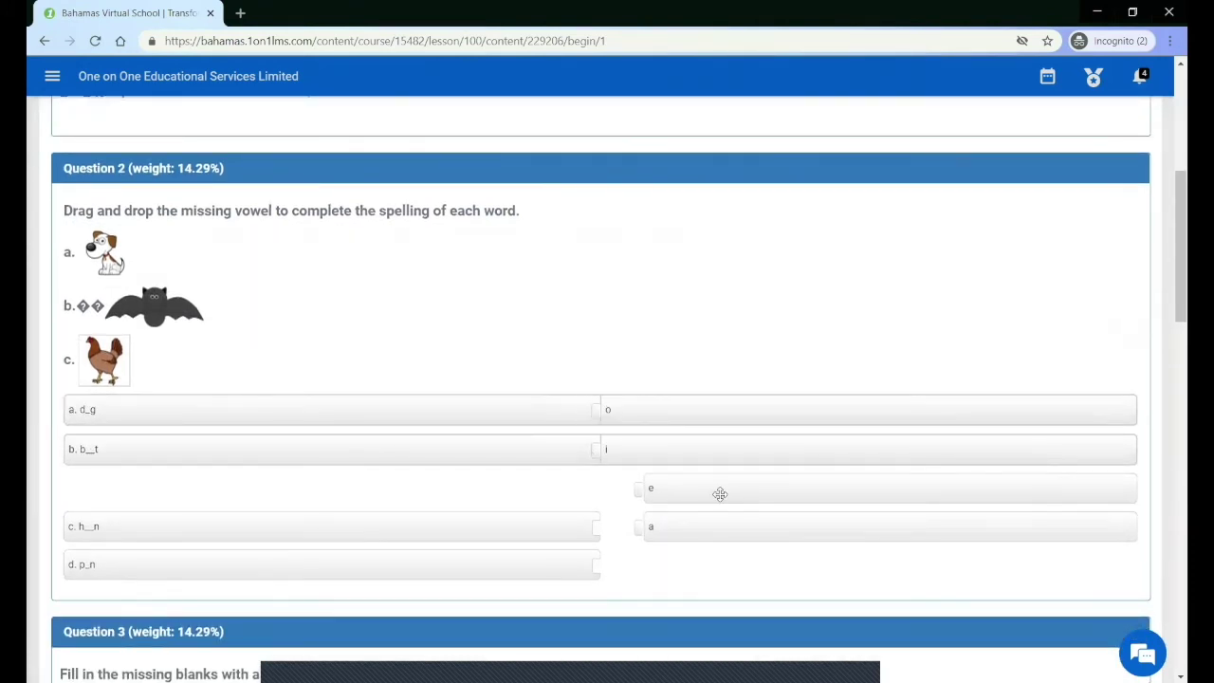
{"action": "left_click_drag", "start_coordinate": [721, 493], "coordinate": [575, 558]}
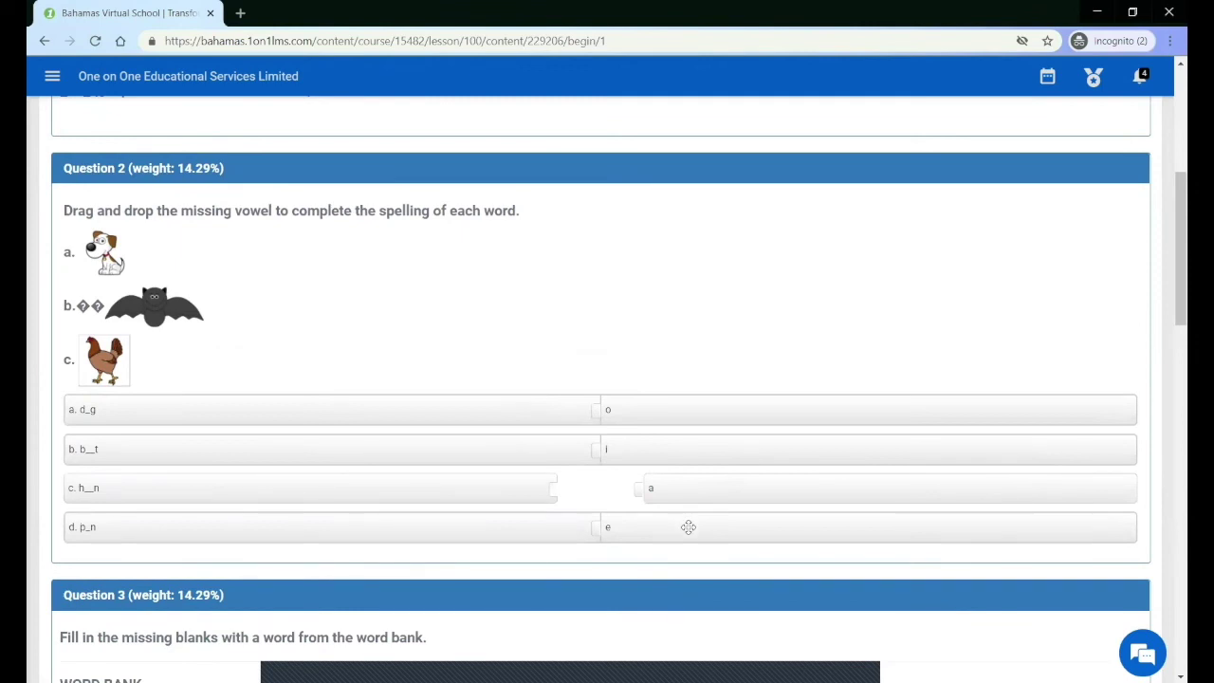
{"action": "left_click_drag", "start_coordinate": [693, 525], "coordinate": [578, 566]}
Step: Fill the word-bank sentence blanks with 'a', 'rat' and 'hat'
{"action": "scroll", "coordinate": [379, 493], "scroll_direction": "down", "scroll_amount": 5}
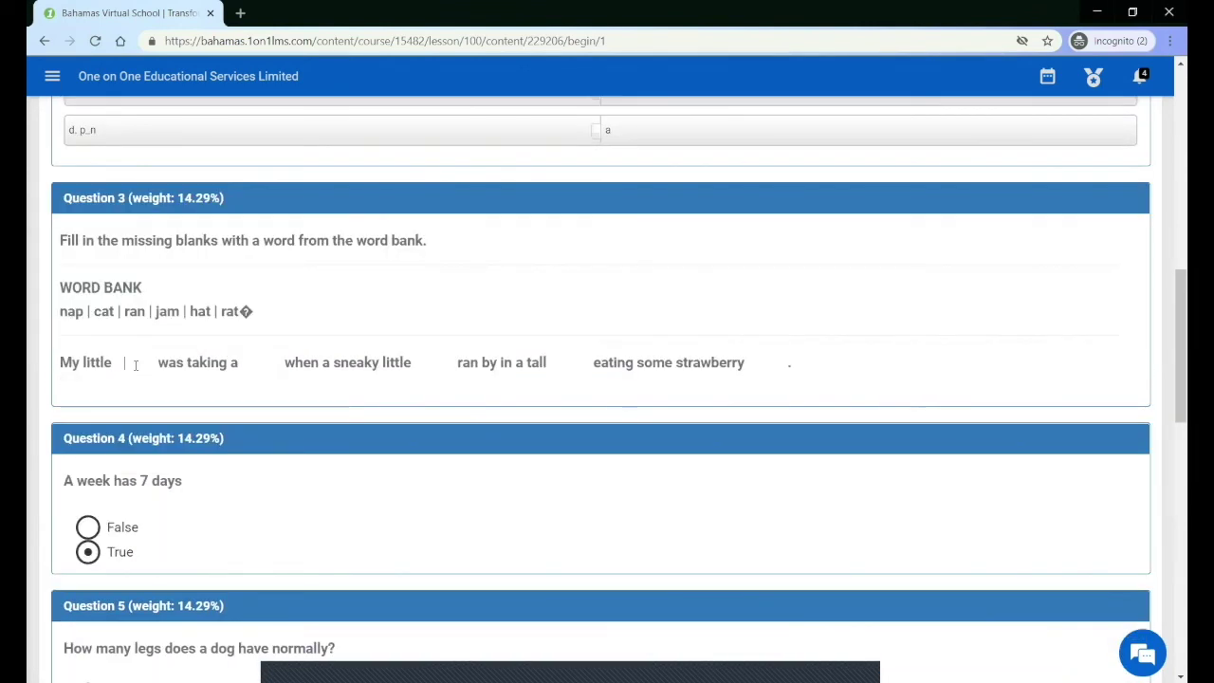
{"action": "type", "text": "a"}
{"action": "key", "text": "Tab"}
{"action": "type", "text": "rat"}
{"action": "key", "text": "Tab"}
{"action": "type", "text": "hat"}
{"action": "key", "text": "Tab"}
Step: Choose True, 4 legs, the cat picture and 4 equal sides, then submit the test
{"action": "scroll", "coordinate": [236, 455], "scroll_direction": "down", "scroll_amount": 3}
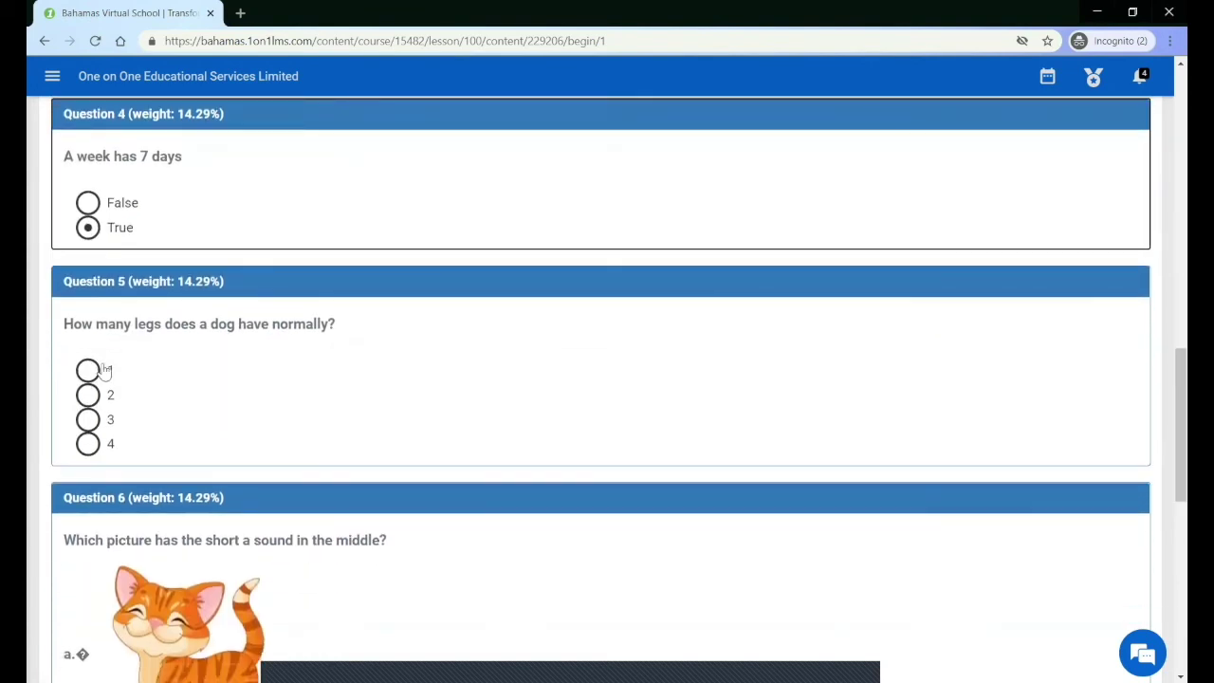
{"action": "left_click", "coordinate": [88, 230]}
{"action": "left_click", "coordinate": [88, 445]}
{"action": "scroll", "coordinate": [351, 445], "scroll_direction": "down", "scroll_amount": 3}
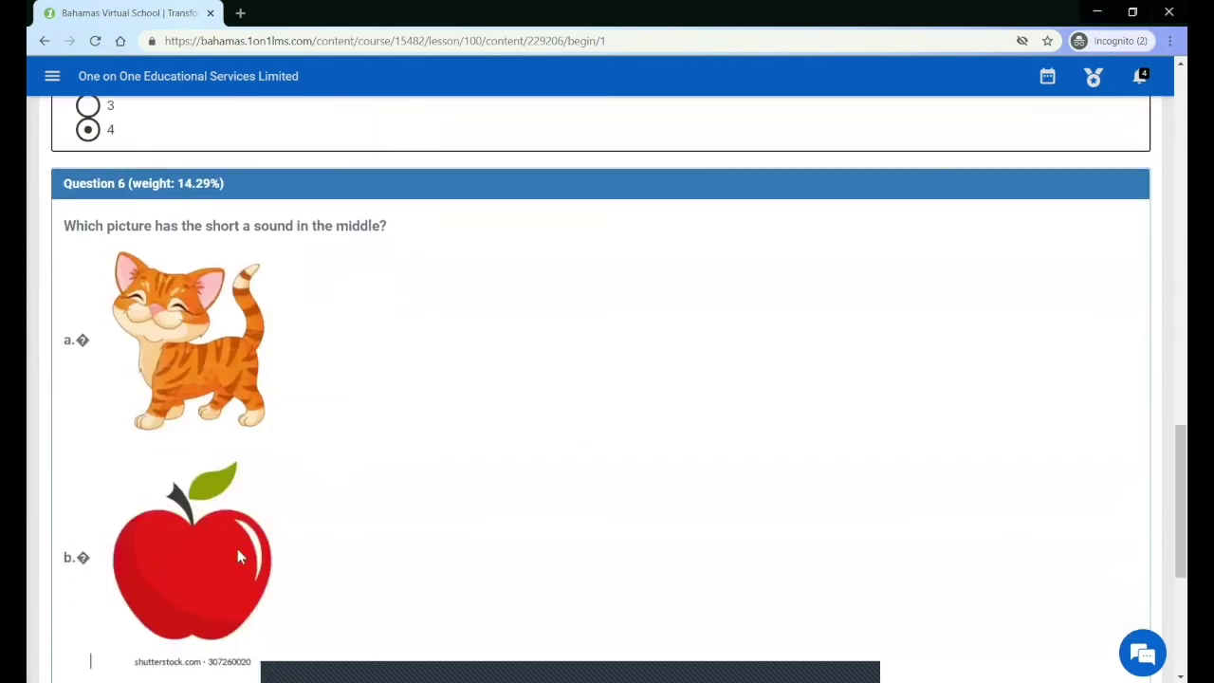
{"action": "scroll", "coordinate": [237, 548], "scroll_direction": "down", "scroll_amount": 4}
{"action": "left_click", "coordinate": [87, 342]}
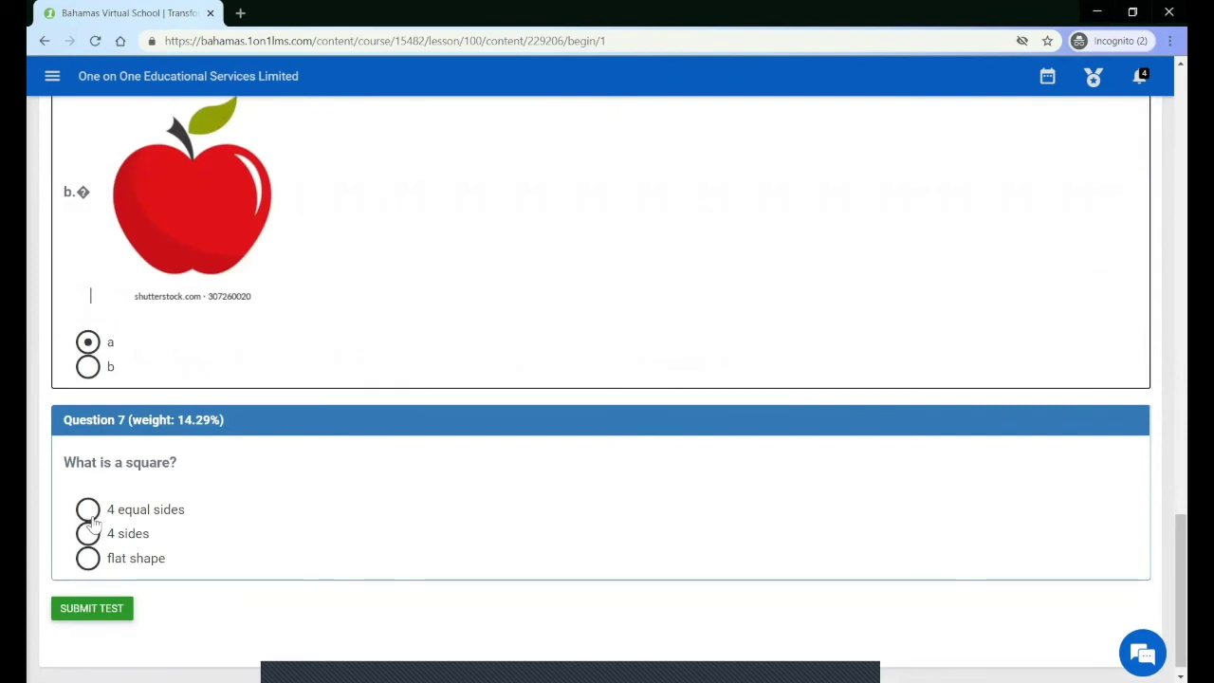
{"action": "left_click", "coordinate": [89, 511]}
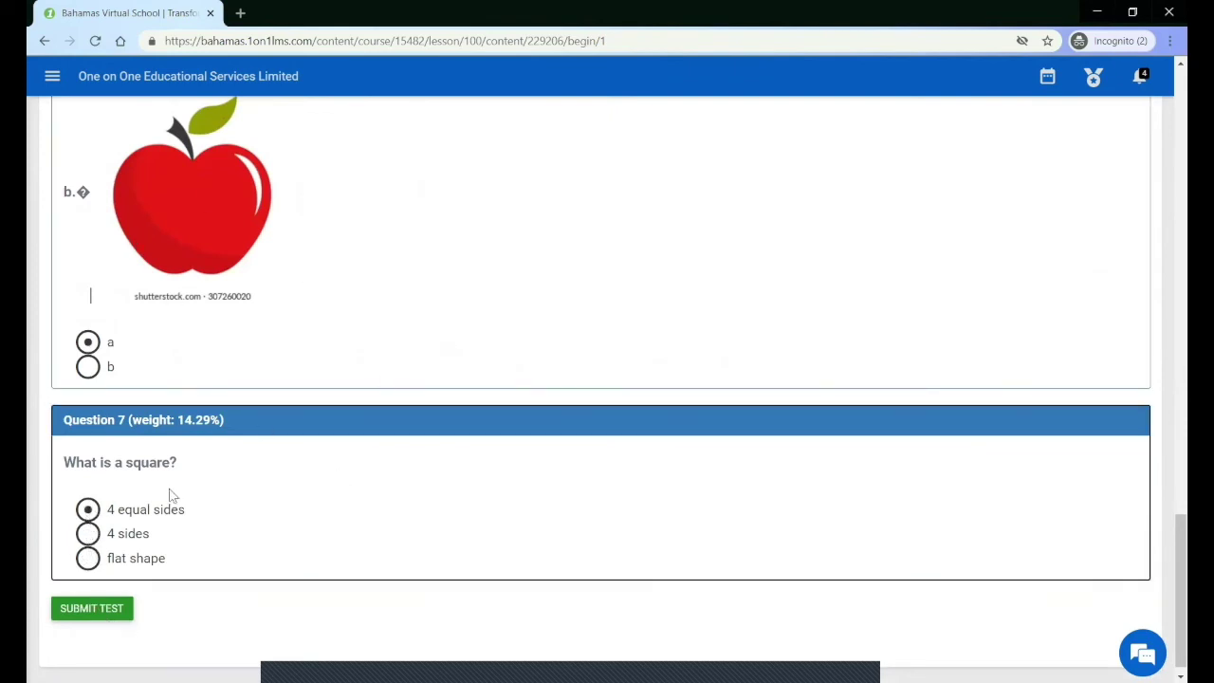
{"action": "left_click", "coordinate": [88, 618]}
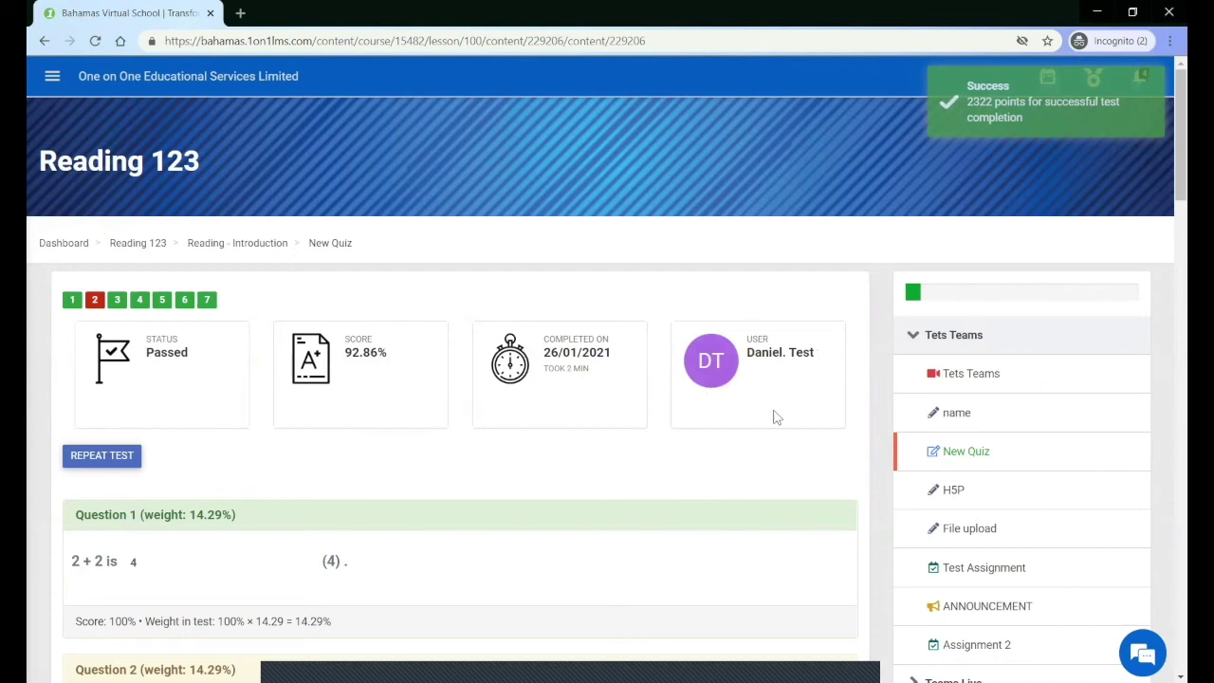
Step: Scroll through the graded New Quiz answers and continue to the H5P berries lesson
{"action": "scroll", "coordinate": [320, 560], "scroll_direction": "down", "scroll_amount": 2}
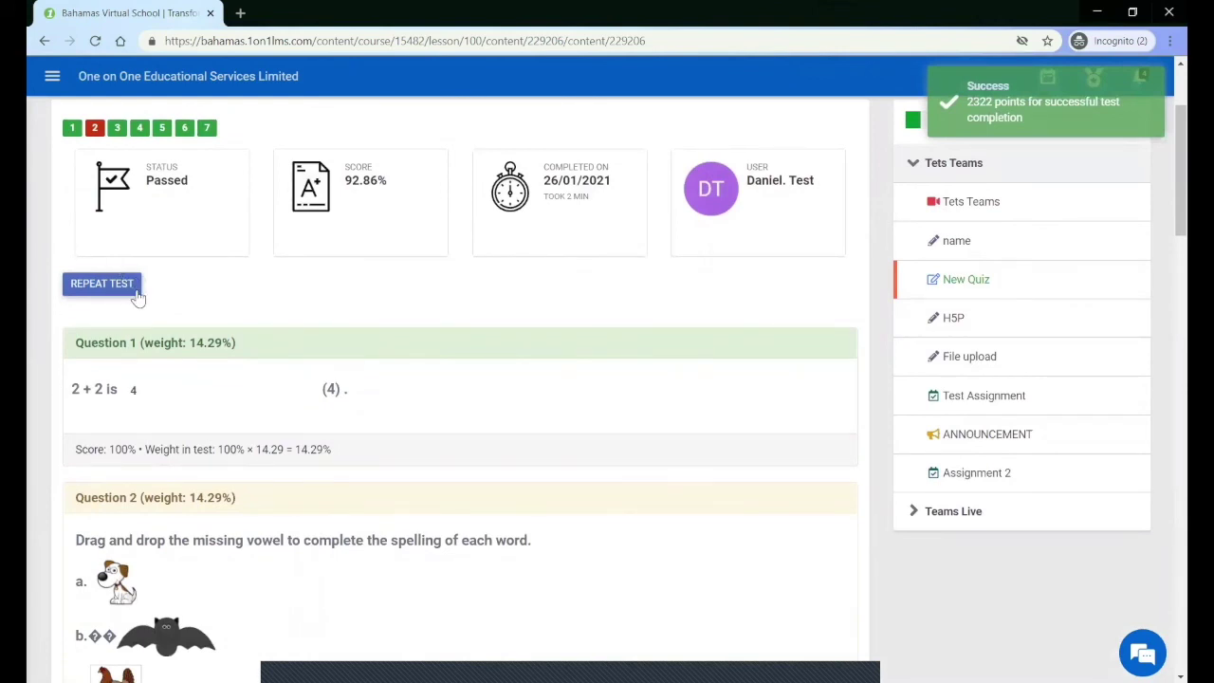
{"action": "scroll", "coordinate": [367, 410], "scroll_direction": "down", "scroll_amount": 1}
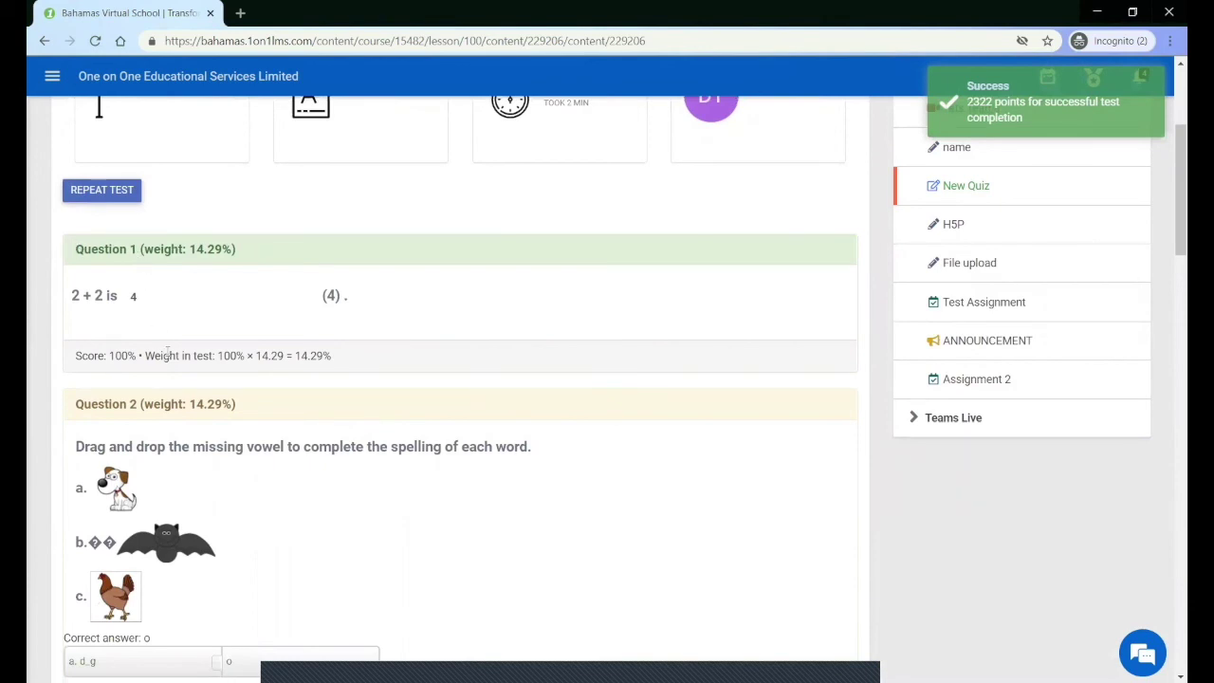
{"action": "scroll", "coordinate": [332, 415], "scroll_direction": "down", "scroll_amount": 2}
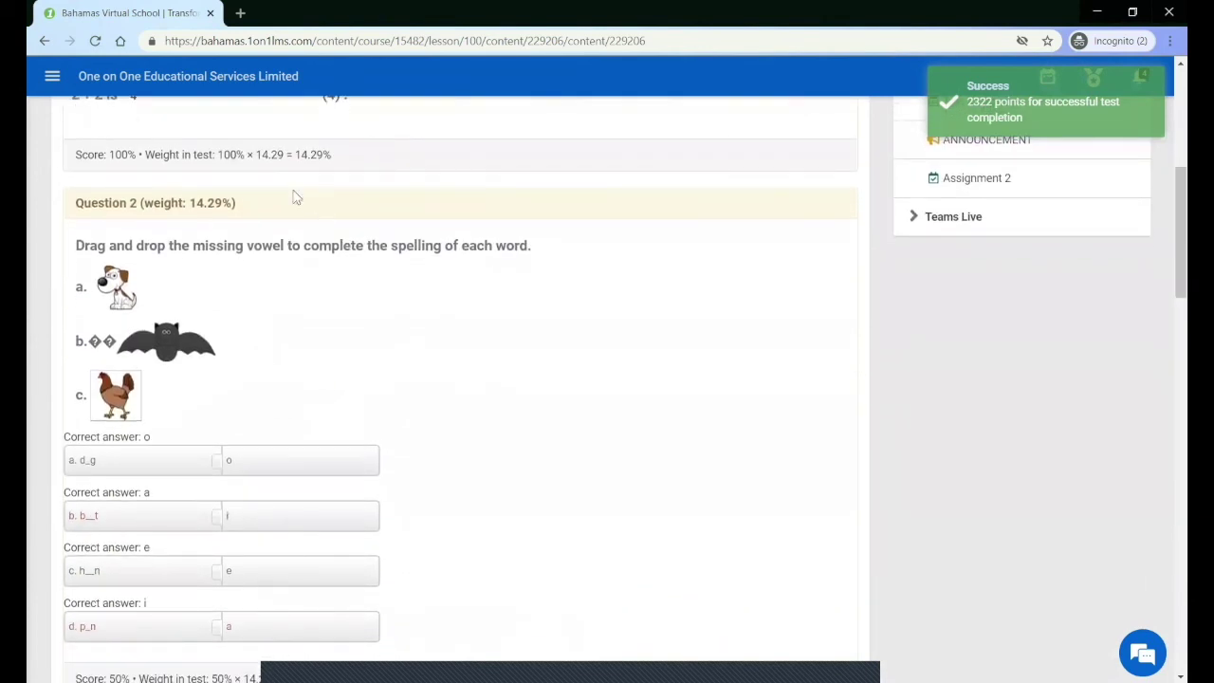
{"action": "scroll", "coordinate": [289, 465], "scroll_direction": "down", "scroll_amount": 10}
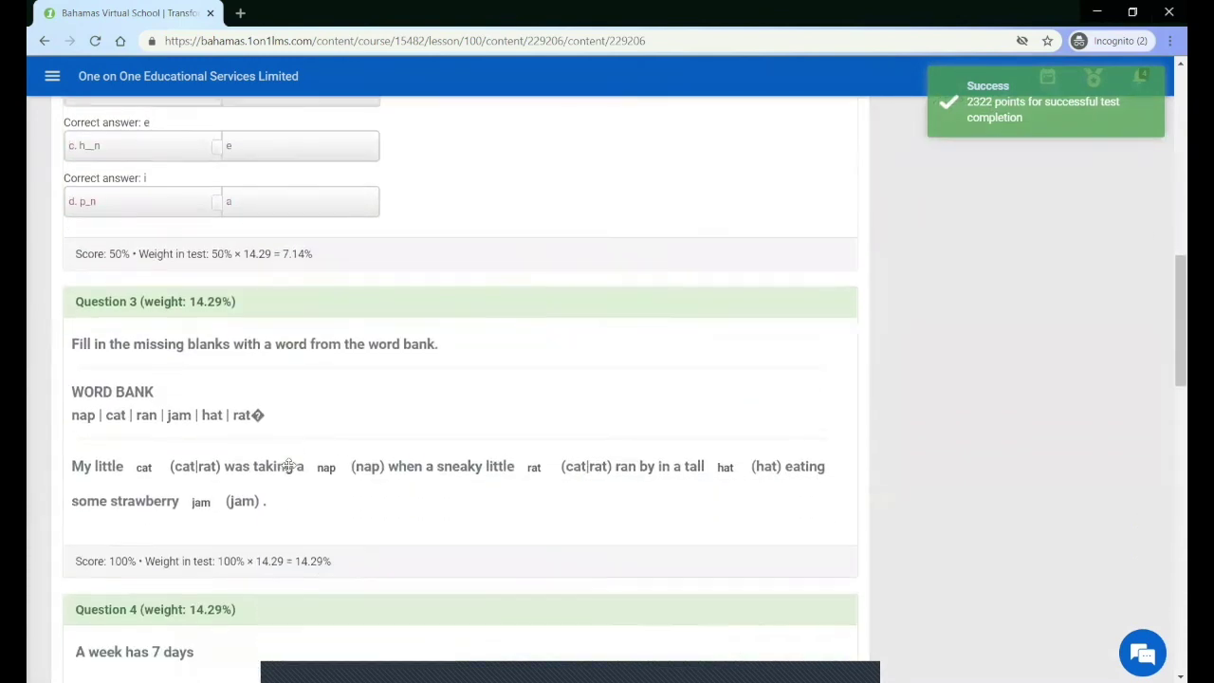
{"action": "scroll", "coordinate": [289, 465], "scroll_direction": "down", "scroll_amount": 10}
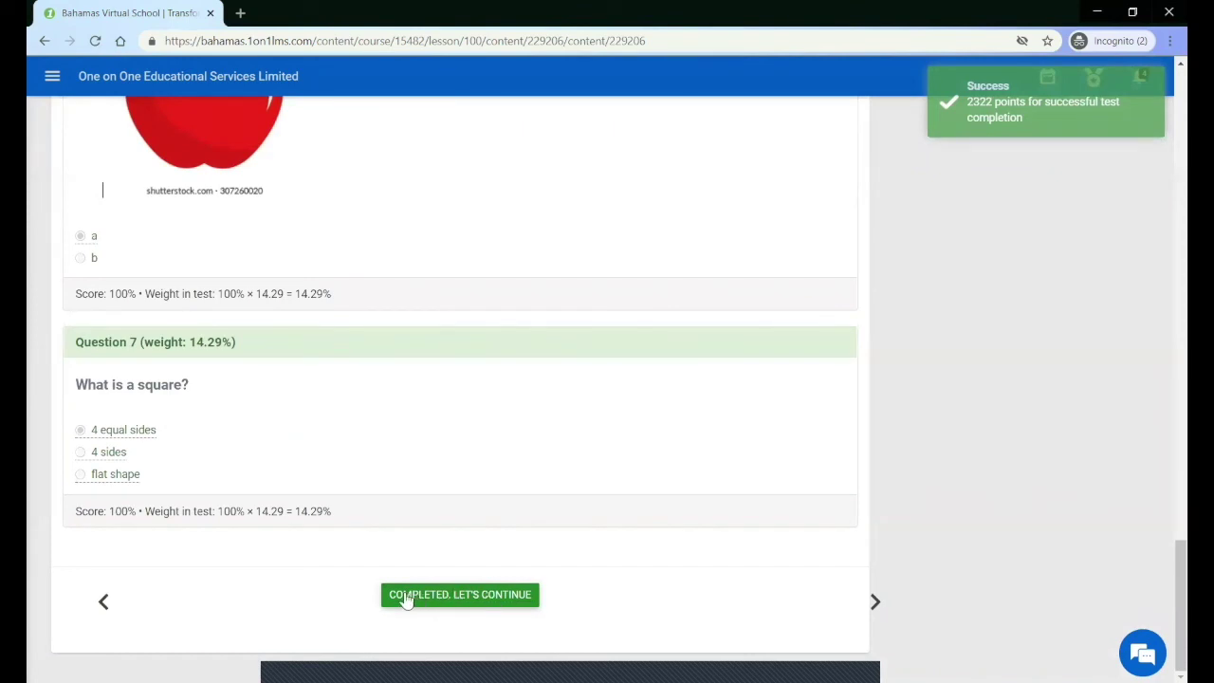
{"action": "left_click", "coordinate": [485, 597]}
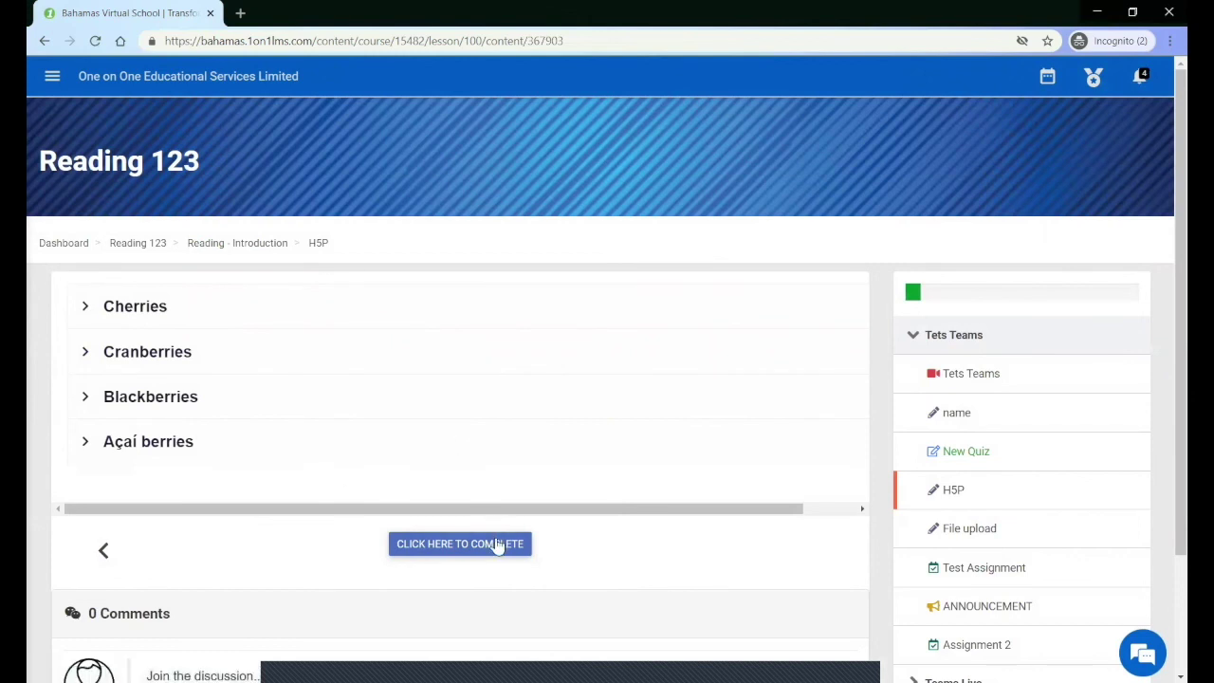
Step: Write 'I do not understand' in the H5P discussion box and post it
{"action": "scroll", "coordinate": [531, 626], "scroll_direction": "down", "scroll_amount": 2}
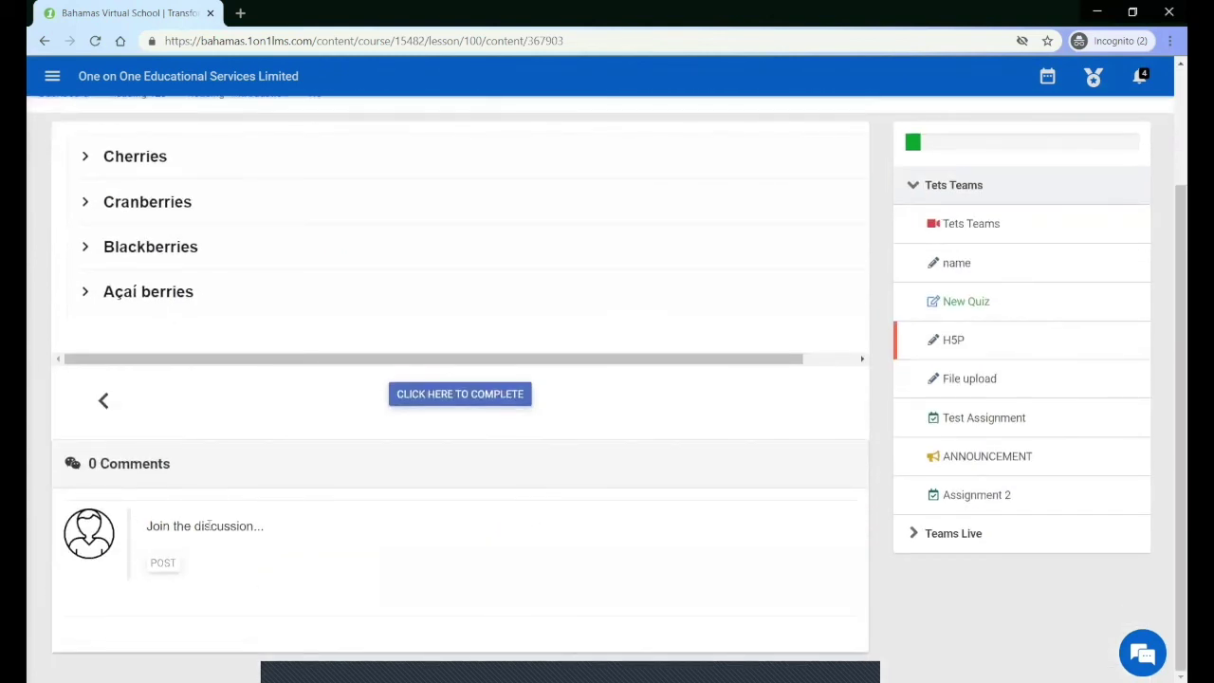
{"action": "left_click", "coordinate": [208, 524]}
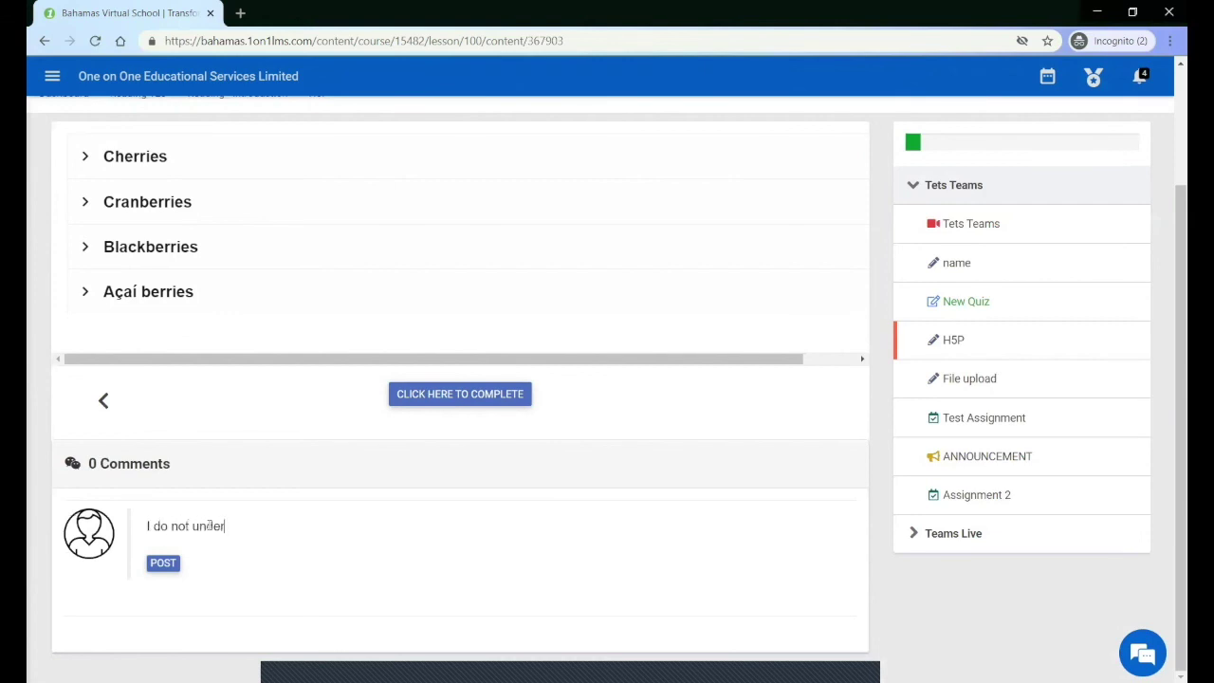
{"action": "left_click", "coordinate": [164, 564]}
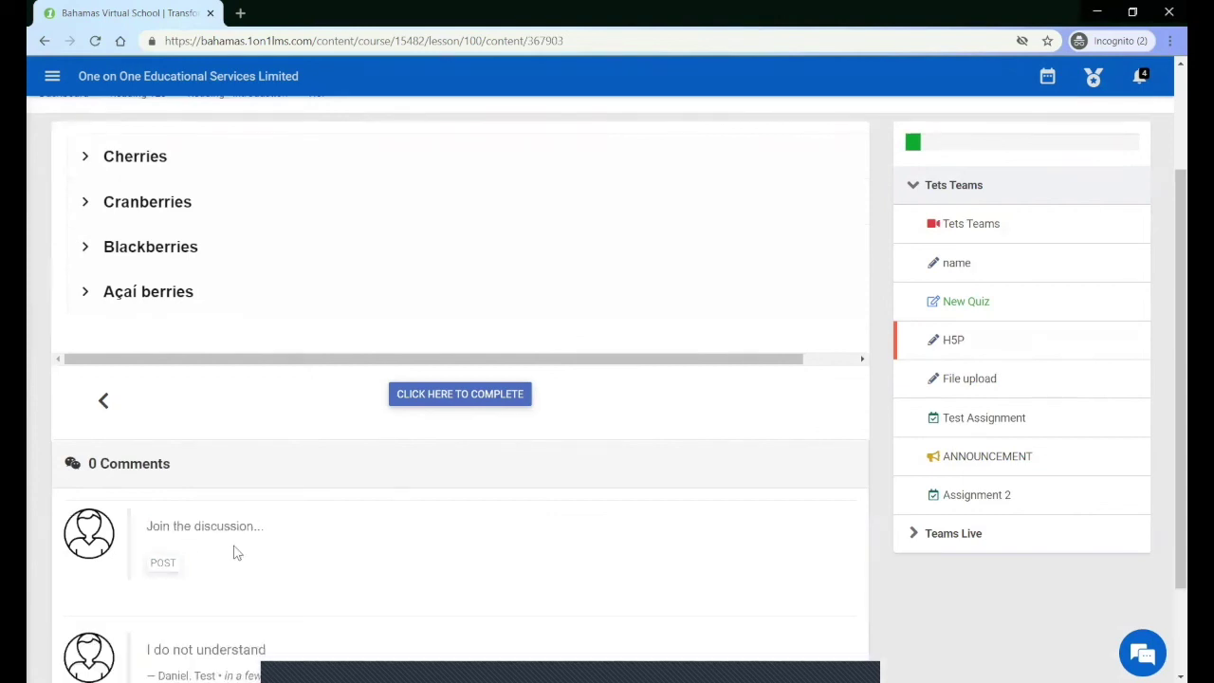
{"action": "scroll", "coordinate": [385, 542], "scroll_direction": "down", "scroll_amount": 2}
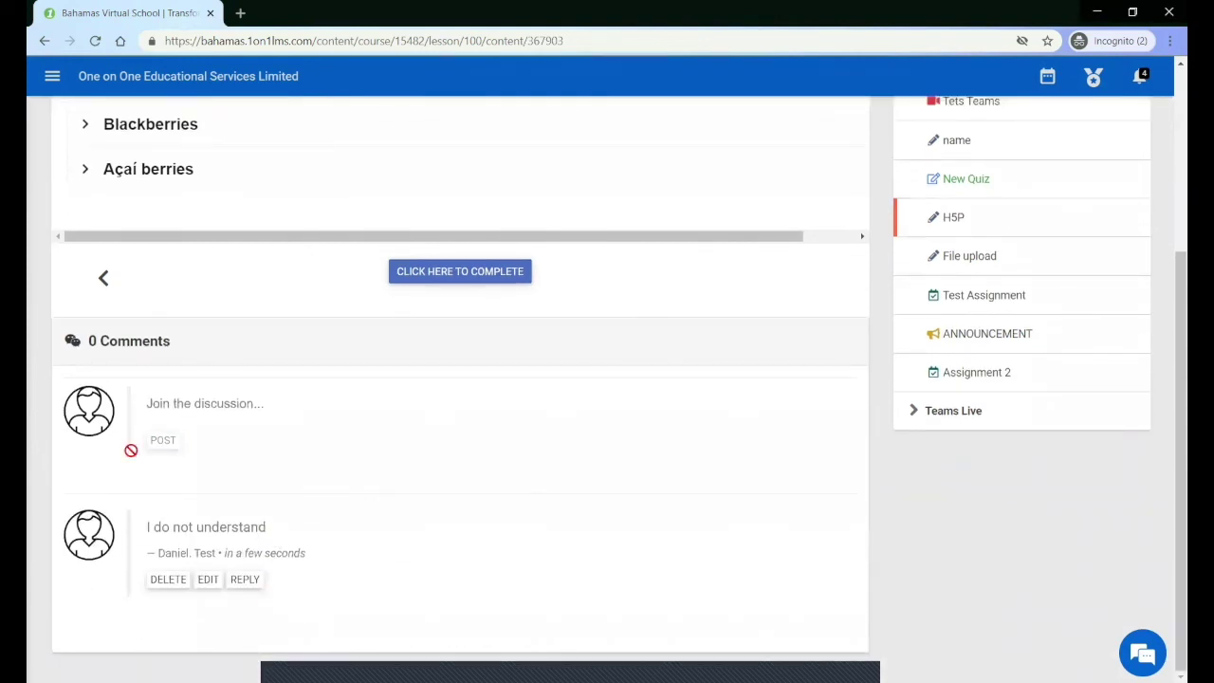